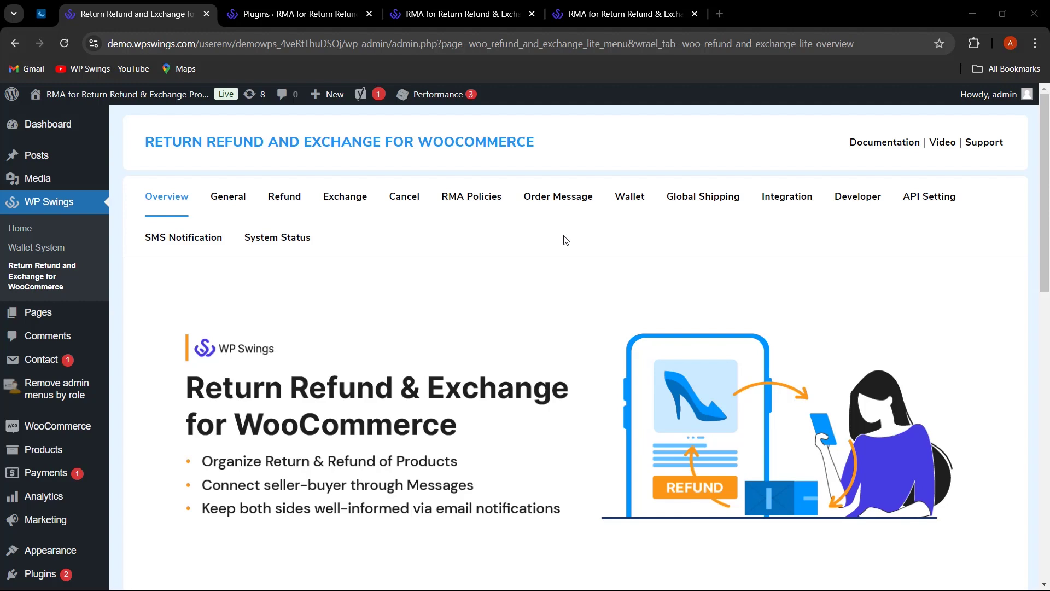
- Open the settings of the Sequential Order Numbers for WooCommerce plugin from the installed plugins list
left_click(330, 19)
scroll(287, 476, "down", 6)
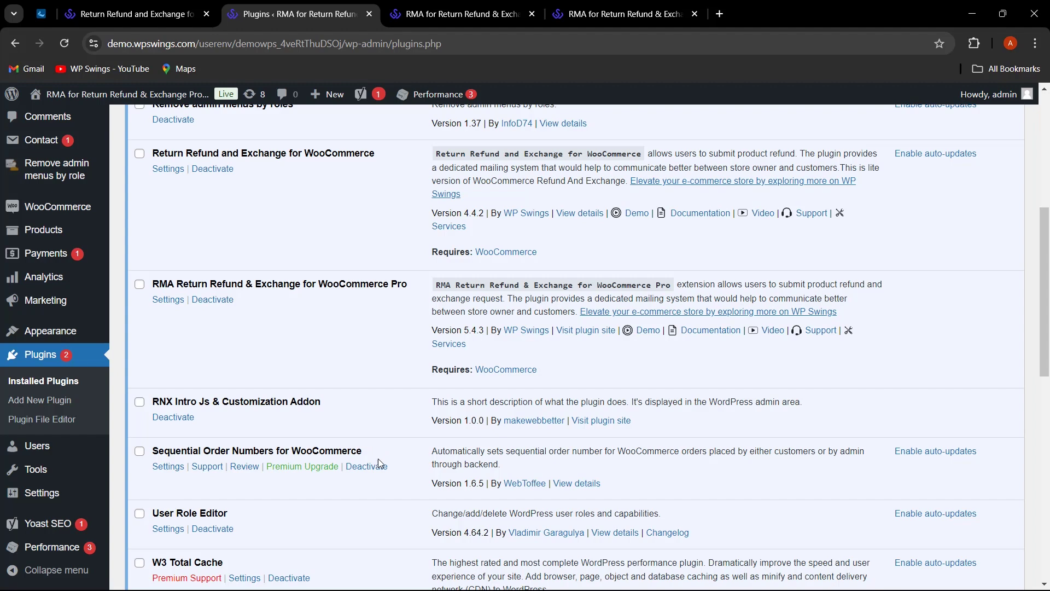
left_click(168, 466)
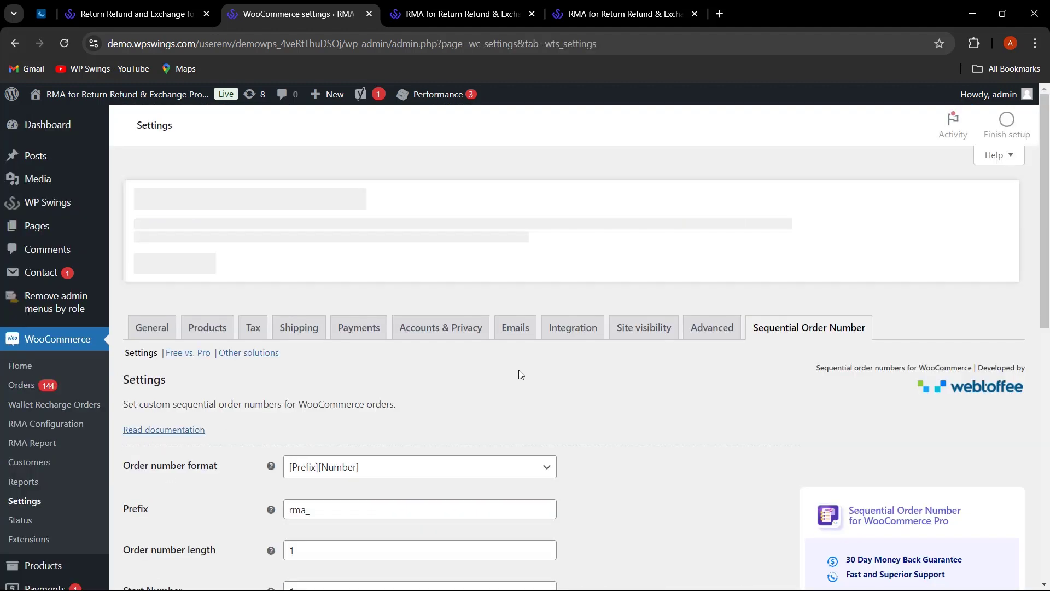
- Set the order number prefix to "wps_" and save the sequential order number settings
scroll(606, 389, "down", 3)
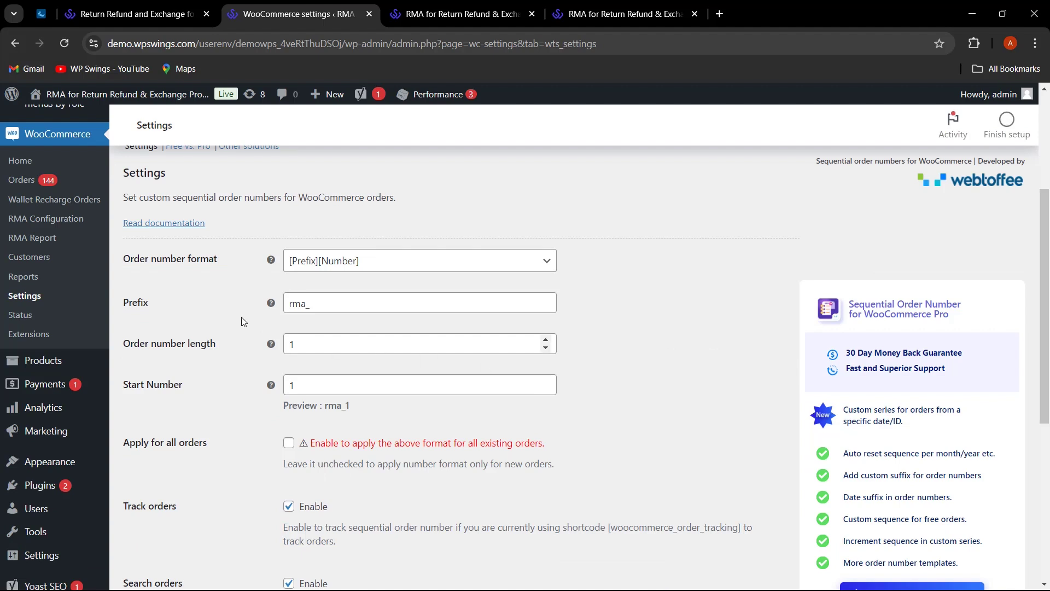
left_click(315, 304)
key("BackSpace")
key("BackSpace")
key("BackSpace")
key("BackSpace")
type("wps_")
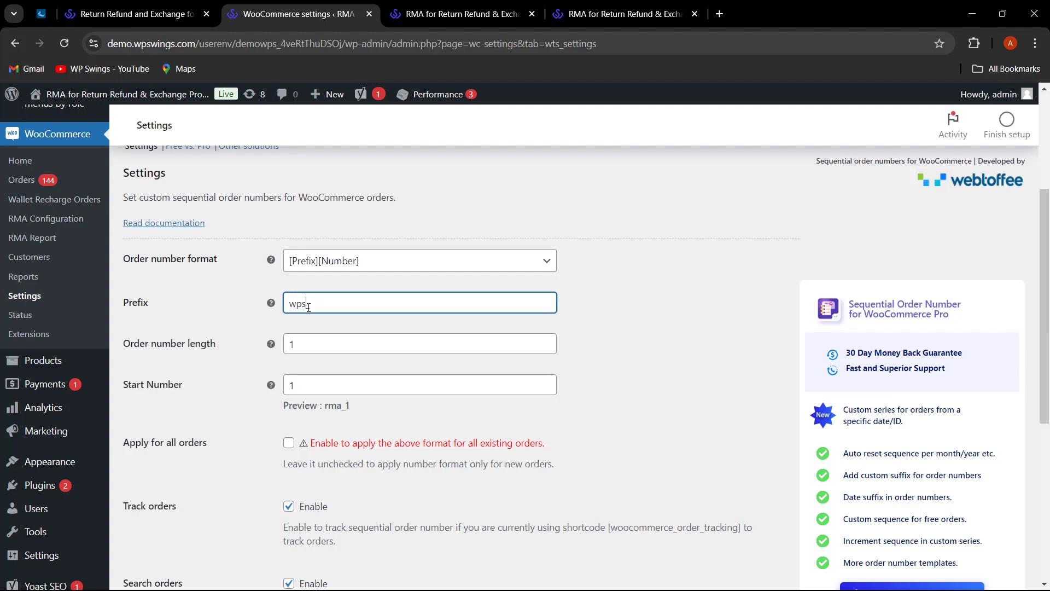
scroll(613, 372, "down", 6)
left_click(161, 514)
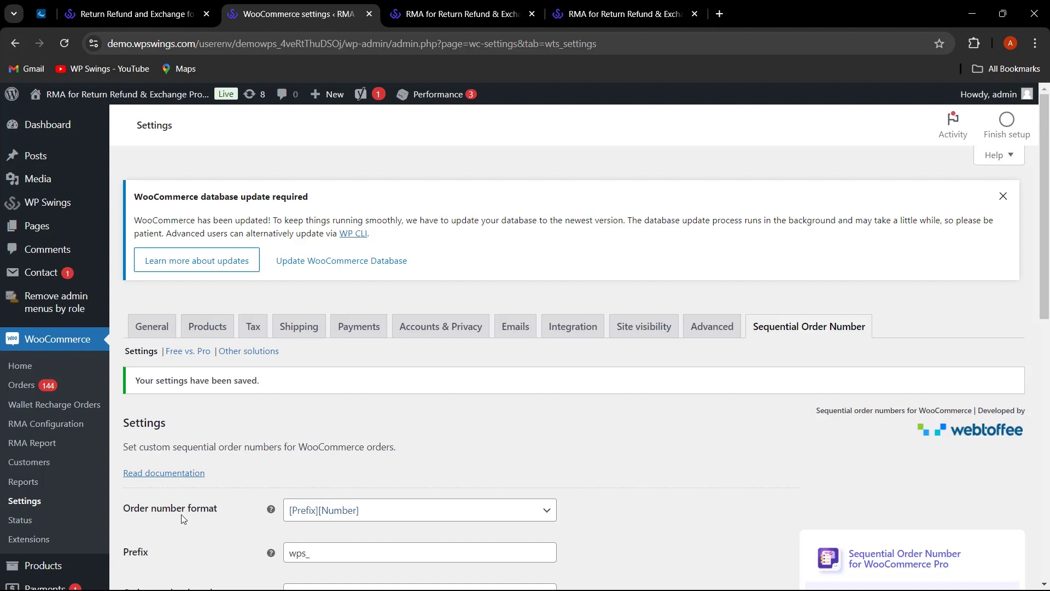
scroll(182, 514, "down", 3)
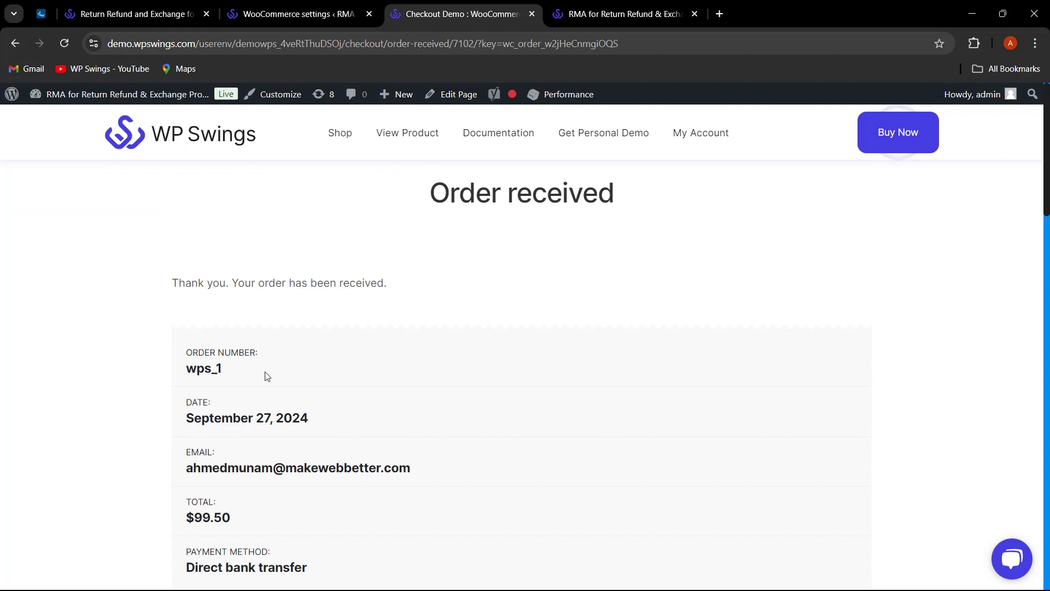
- Check the order number on the order confirmation, and open the WooCommerce orders list in a new tab to compare
left_click_drag(262, 371, 186, 370)
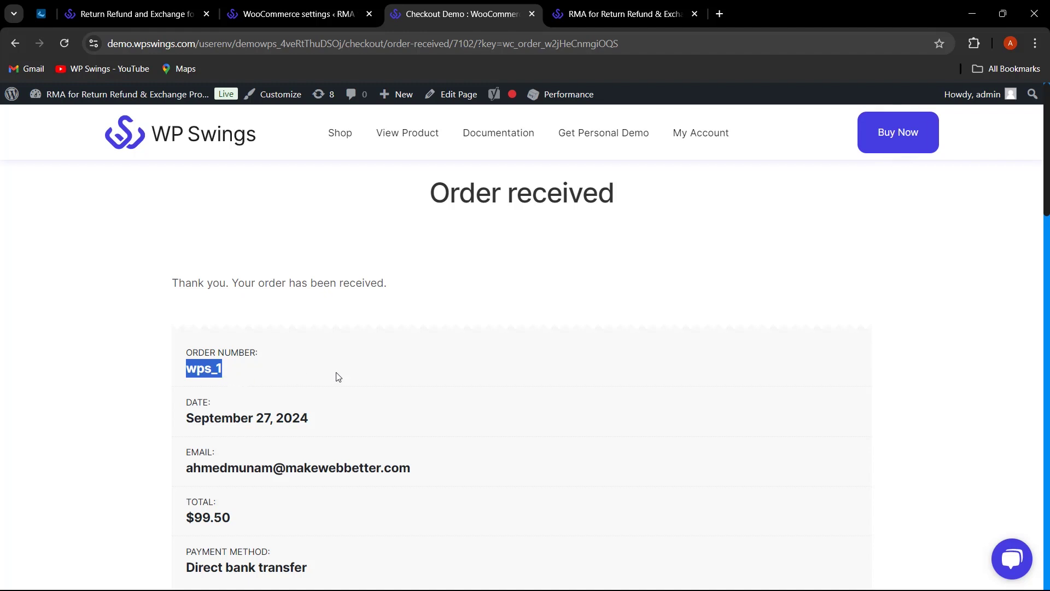
left_click(137, 14)
mouse_move(82, 427)
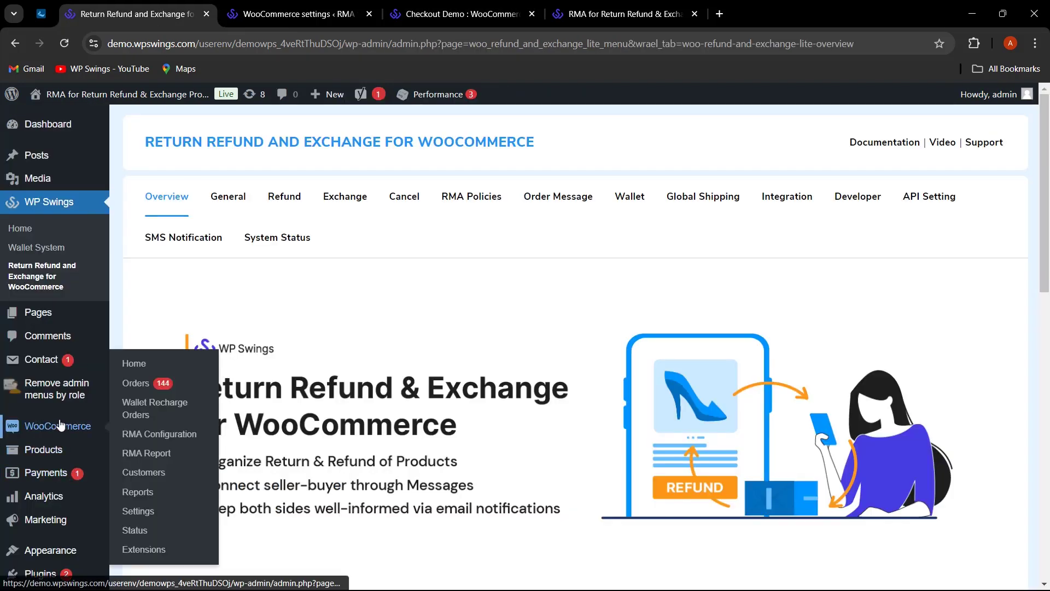
right_click(147, 384)
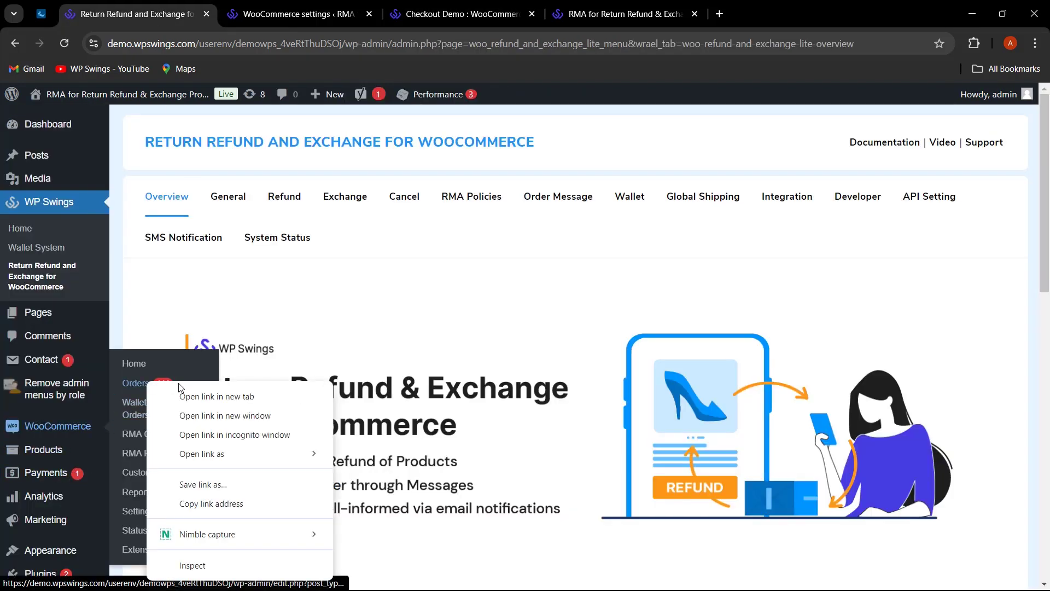
left_click(183, 395)
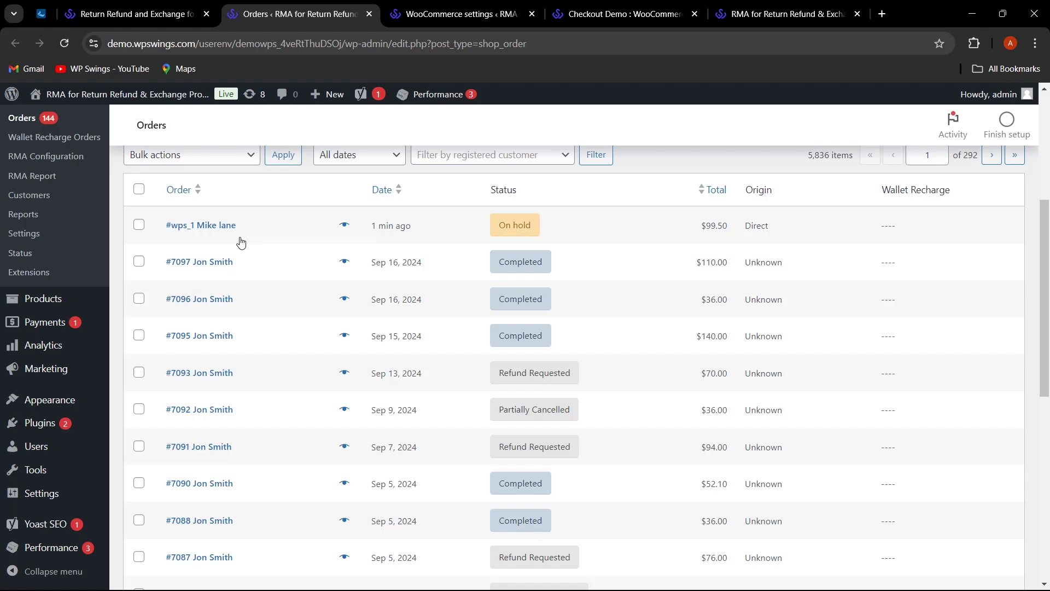
scroll(241, 242, "up", 1)
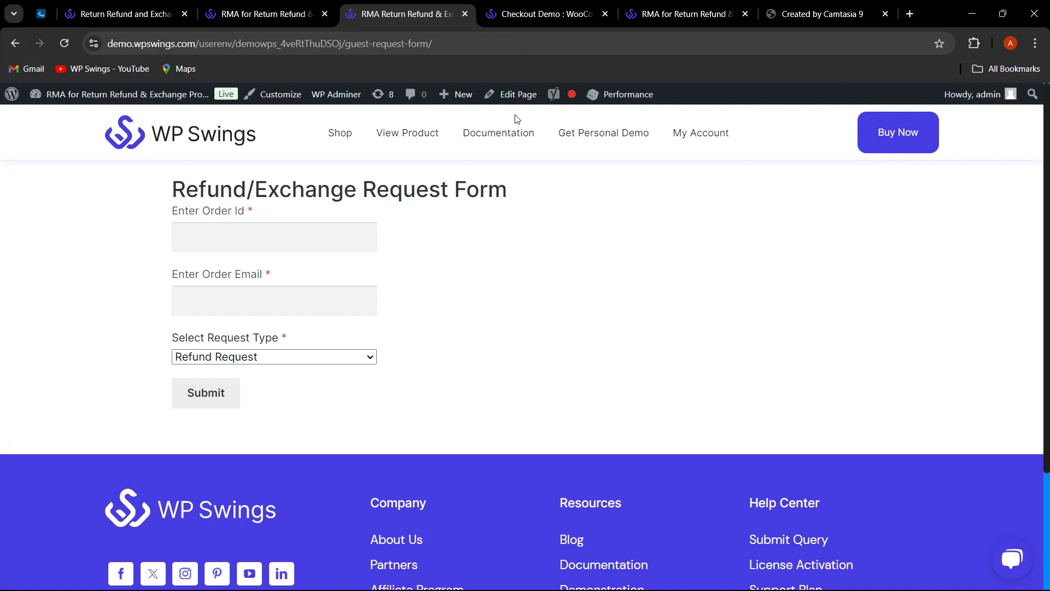
- Copy the order number from the order confirmation into the Order Id field of the Refund/Exchange Request Form
left_click(528, 14)
left_click_drag(231, 237, 186, 236)
key("ctrl+c")
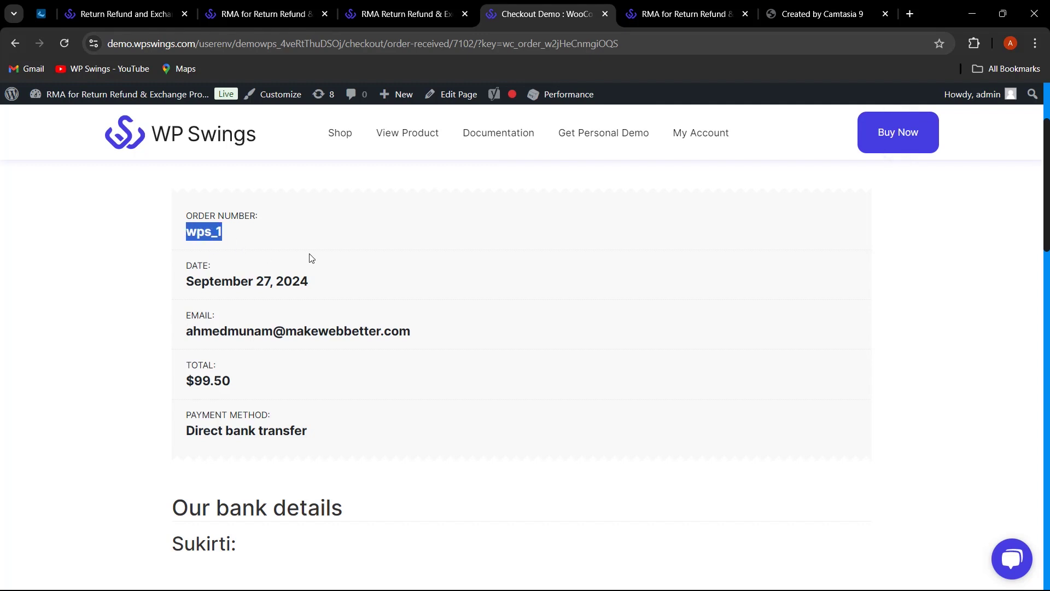
left_click(385, 13)
left_click(256, 228)
key("ctrl+v")
- Copy the order's email from the confirmation into the Order Email field and submit the form as a Refund Request
key("ctrl+Tab")
left_click_drag(431, 335, 185, 335)
key("ctrl+c")
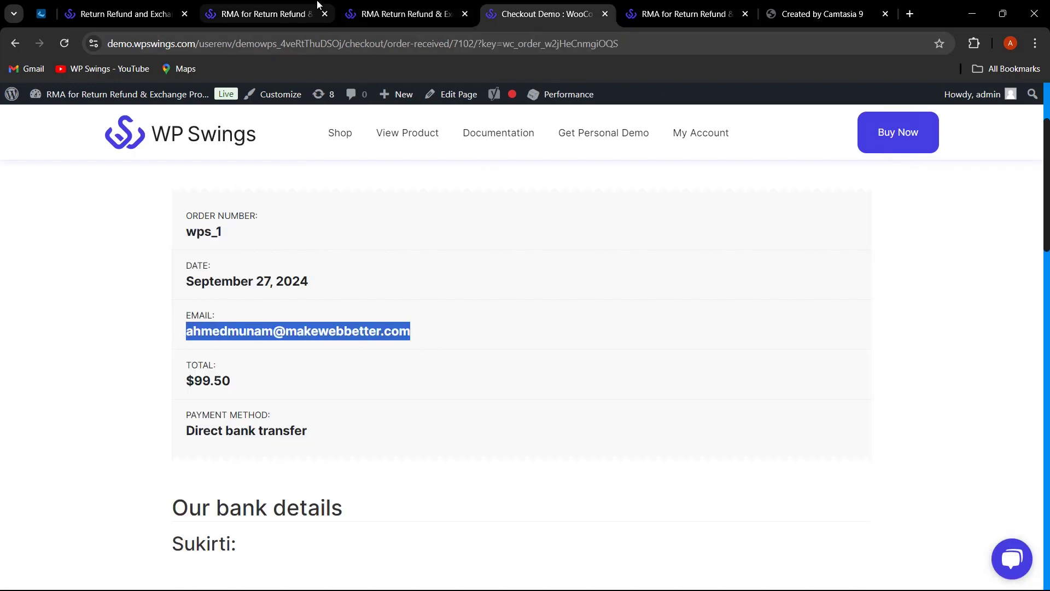
key("ctrl+shift+Tab")
left_click(295, 295)
key("ctrl+v")
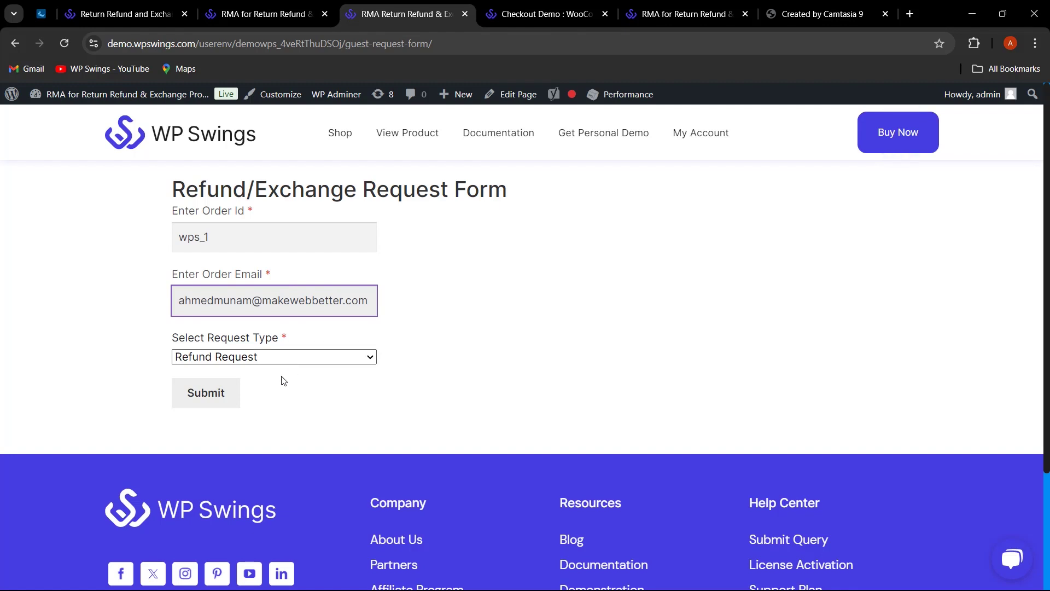
left_click(193, 403)
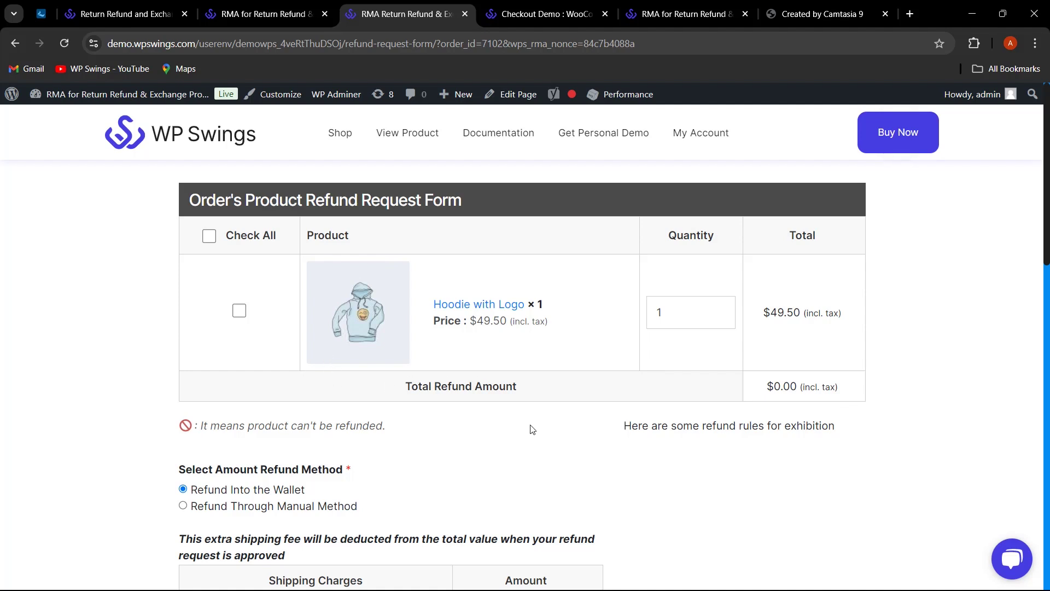
- Select the Hoodie with Logo for refund and review the refund method, shipping charges, subject and attachment fields
left_click(239, 310)
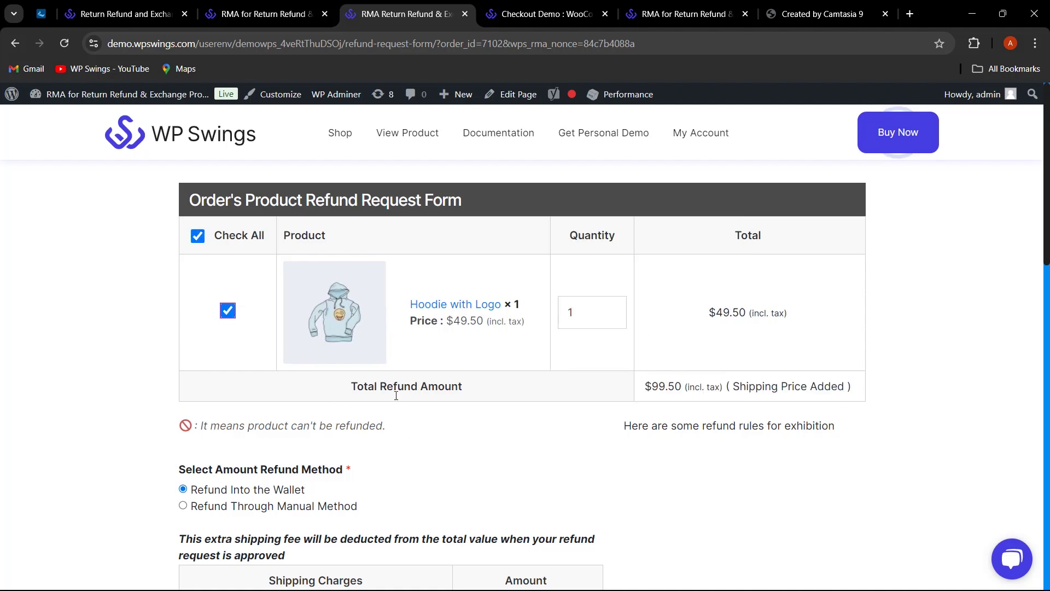
scroll(452, 450, "down", 2)
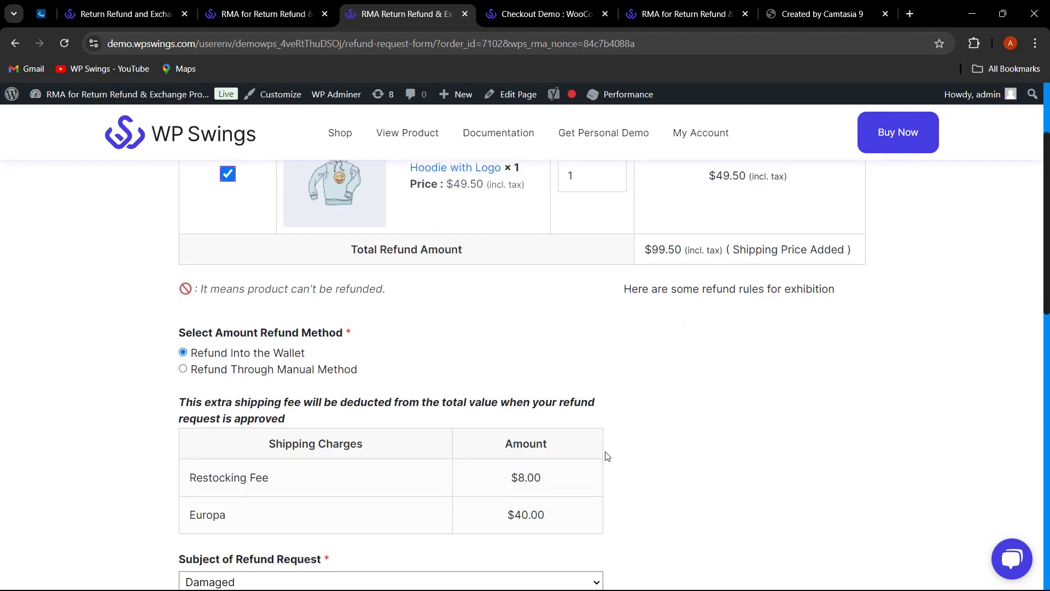
scroll(607, 456, "down", 1)
scroll(616, 458, "down", 2)
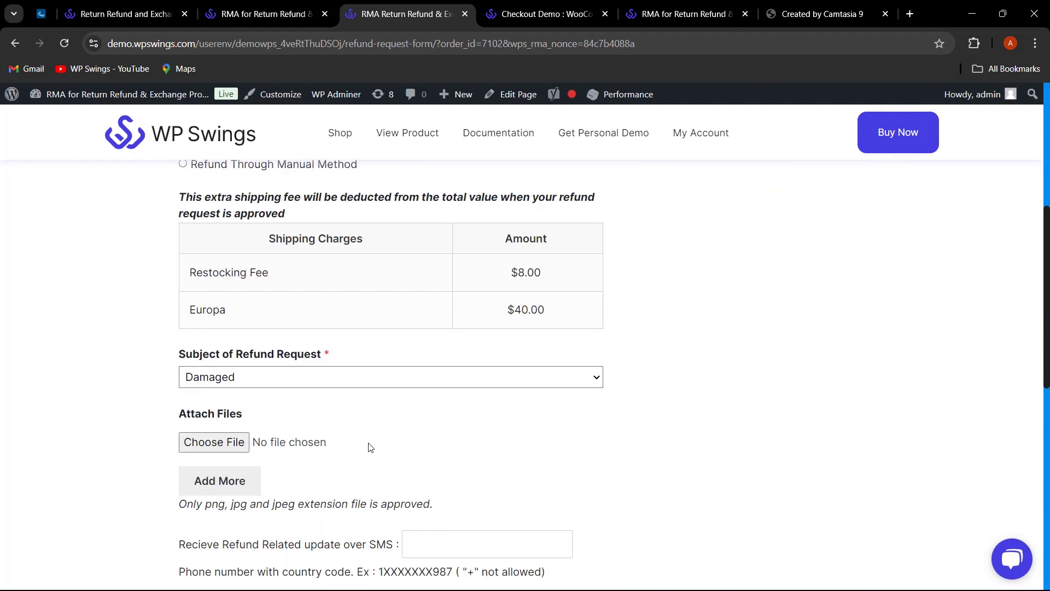
scroll(421, 429, "down", 2)
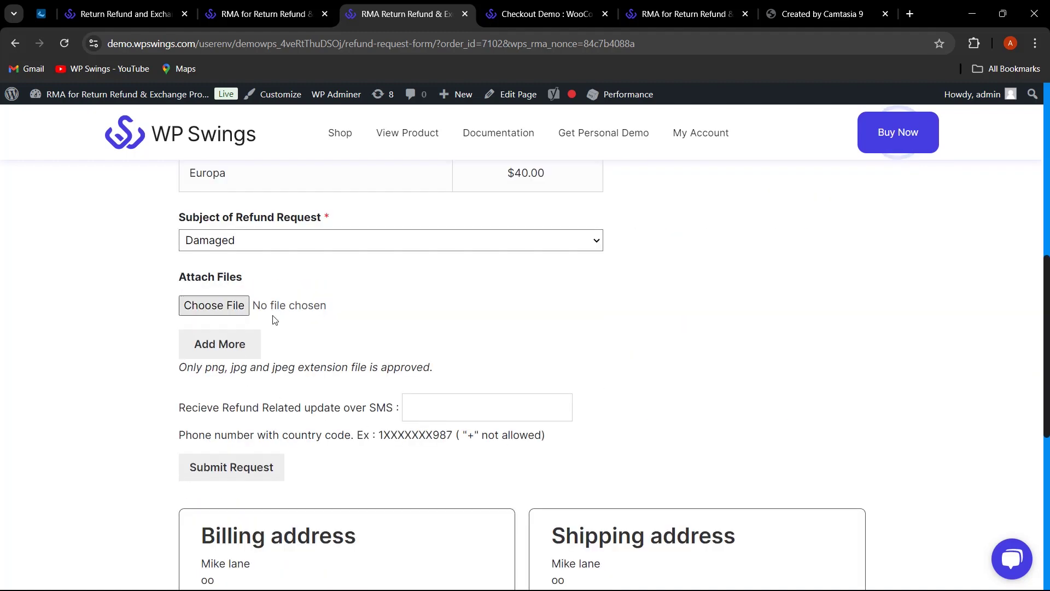
scroll(510, 421, "down", 2)
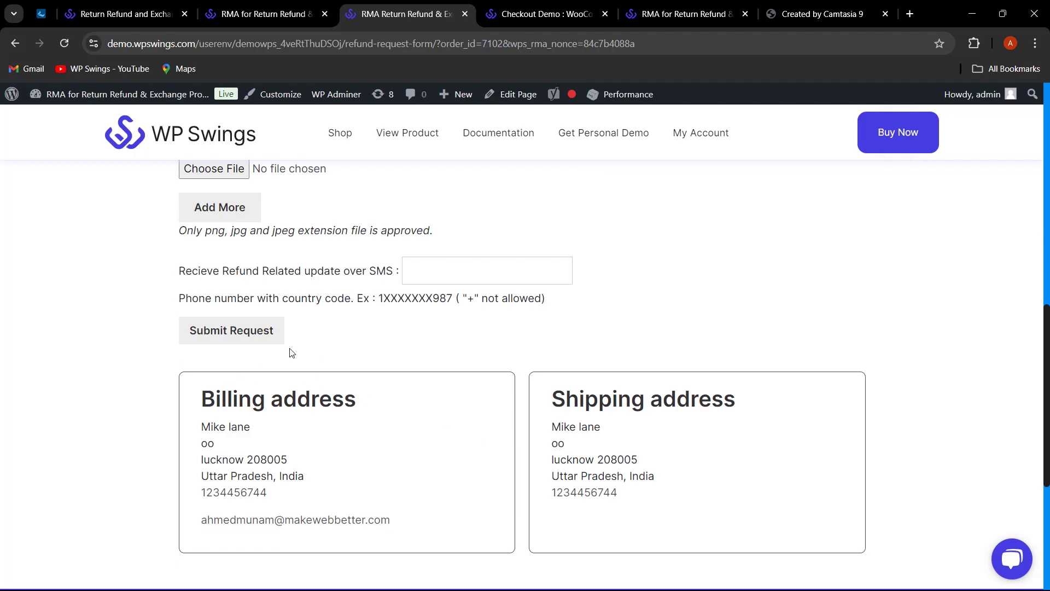
scroll(504, 379, "up", 12)
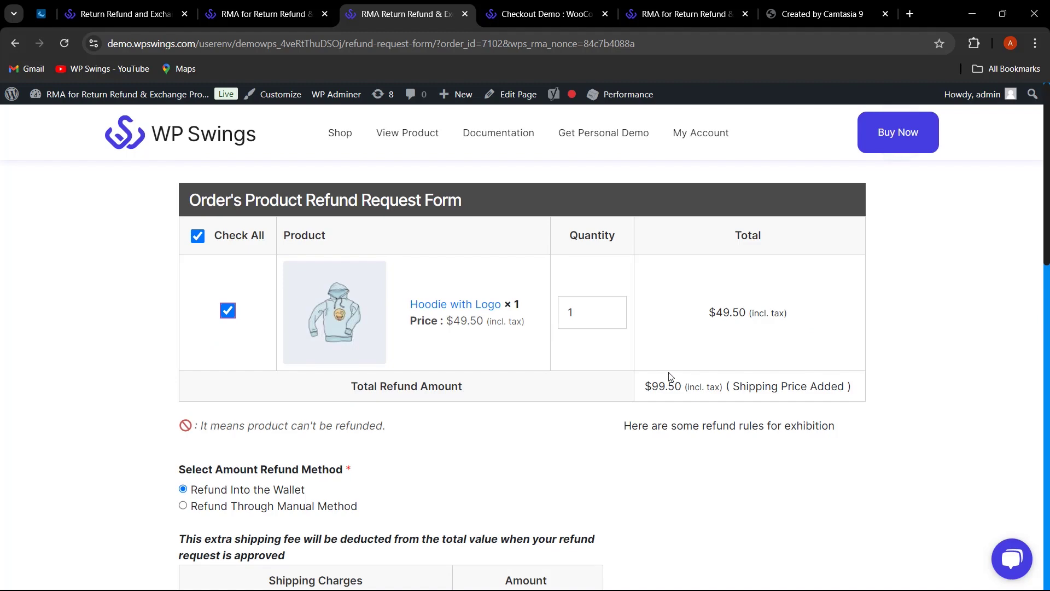
- Return to the product refund request form and preview it in device emulation as an iPhone 12 Pro
key("ctrl+1")
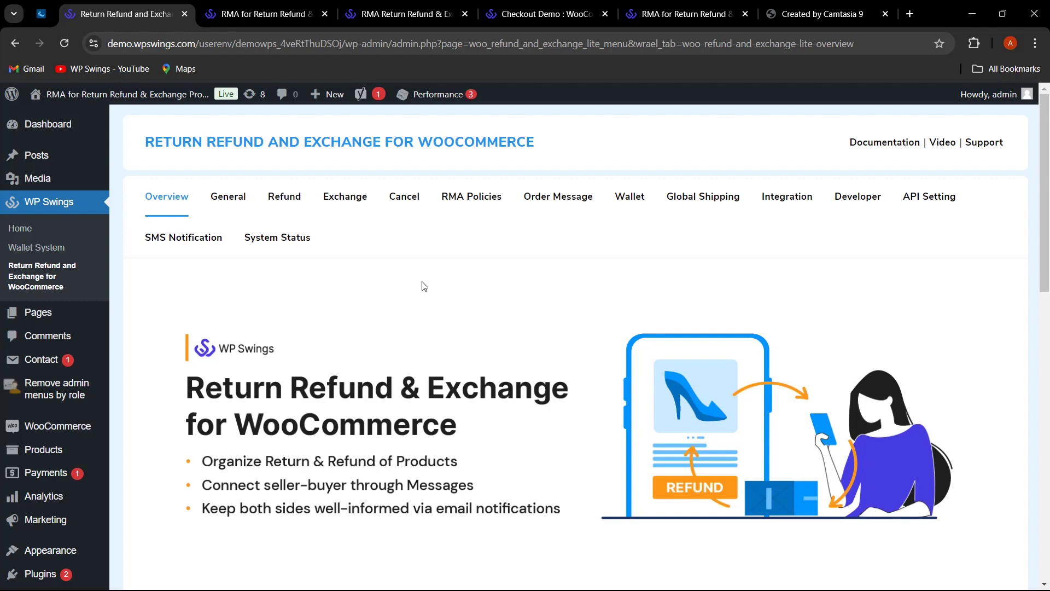
key("ctrl+3")
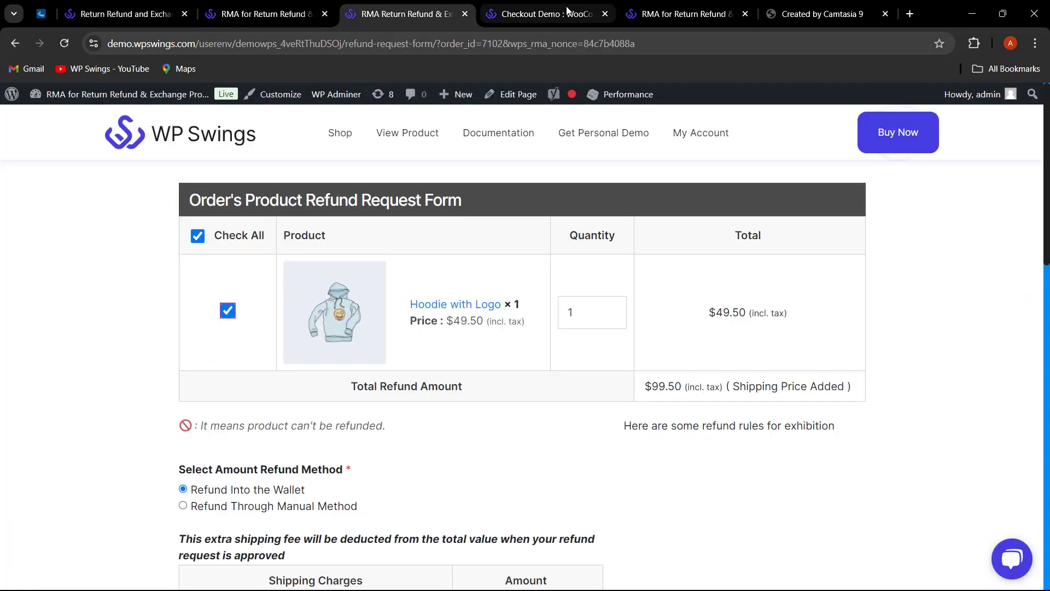
right_click(697, 203)
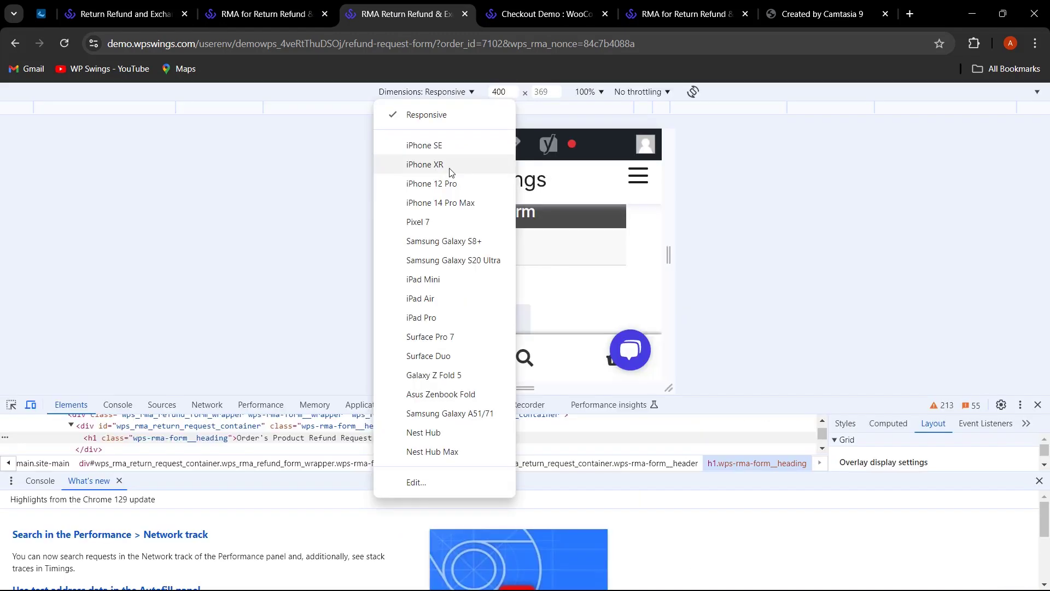
left_click(457, 185)
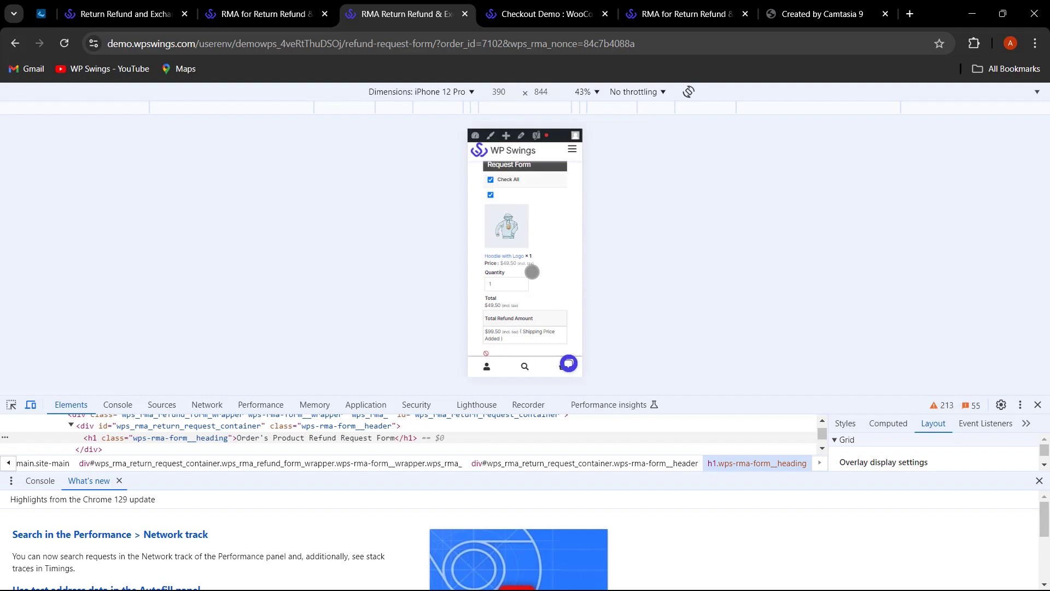
- Switch the device preview to Samsung Galaxy S8+ and examine the refund request form's mobile layout
left_click(470, 91)
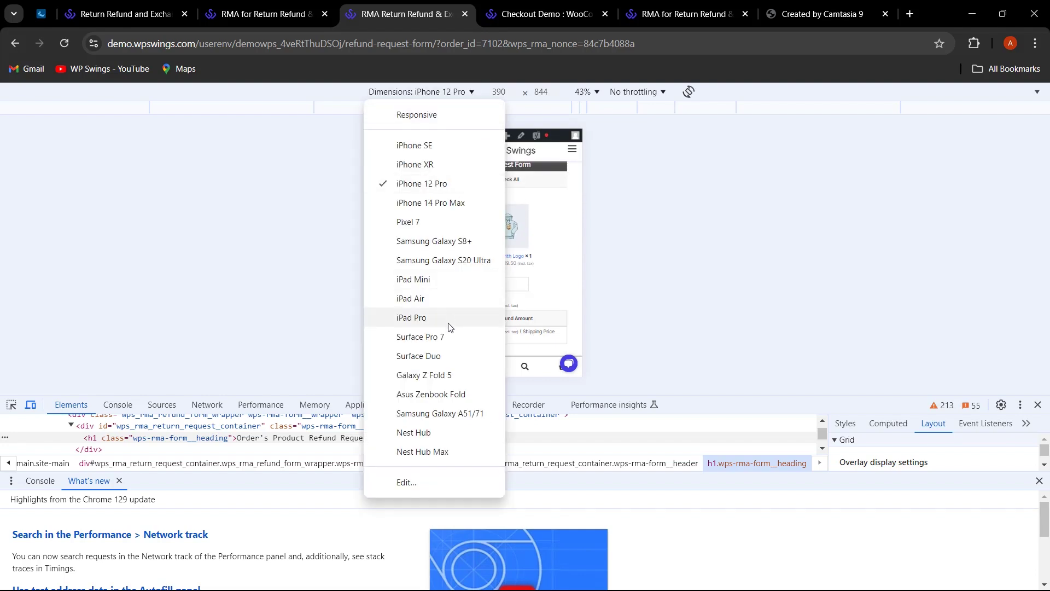
left_click(459, 241)
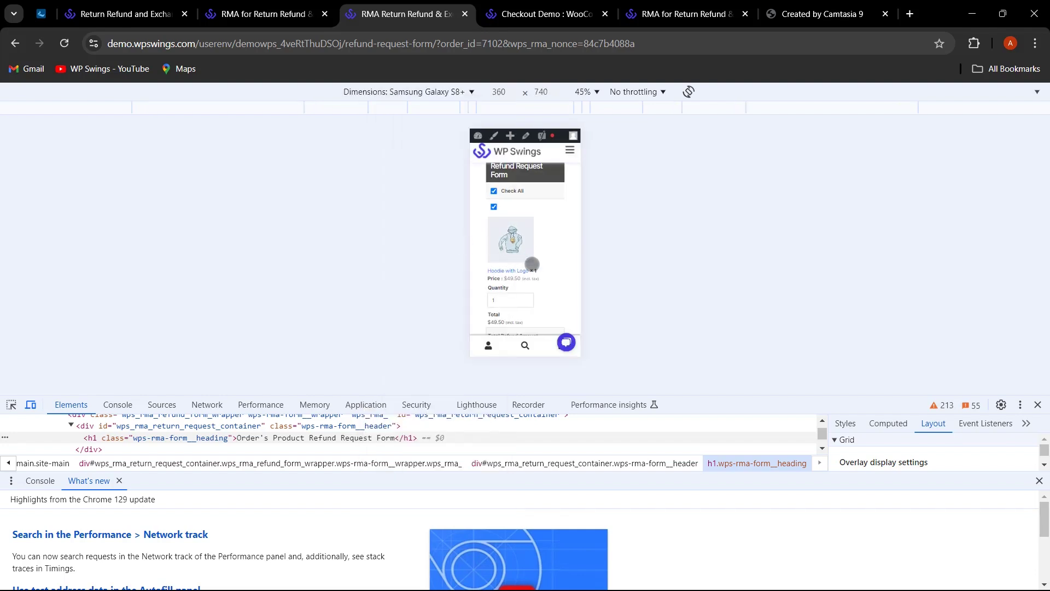
scroll(533, 241, "down", 6)
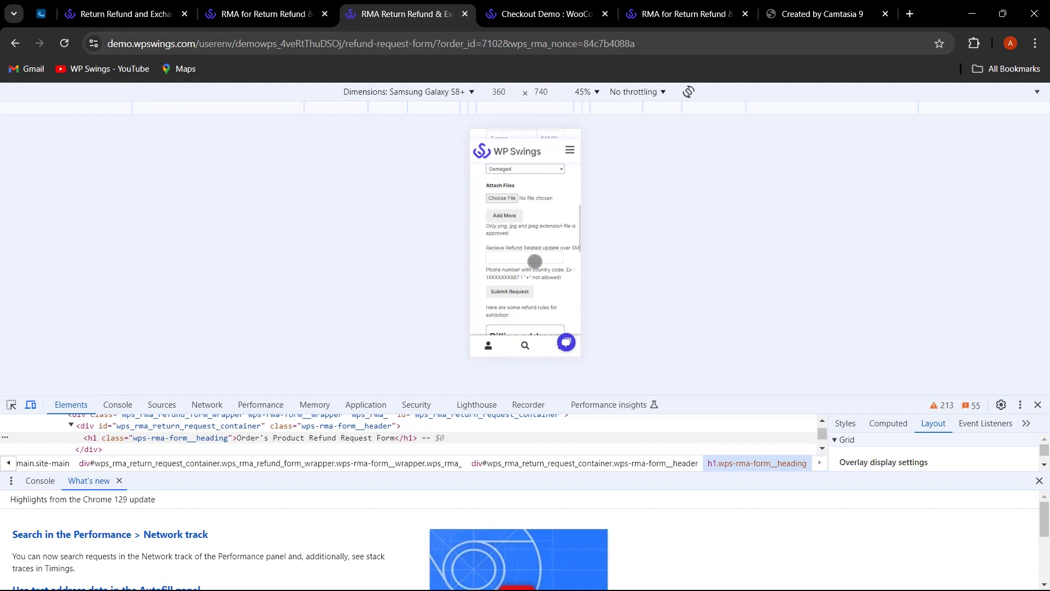
scroll(535, 261, "down", 10)
scroll(535, 261, "up", 7)
scroll(535, 261, "up", 4)
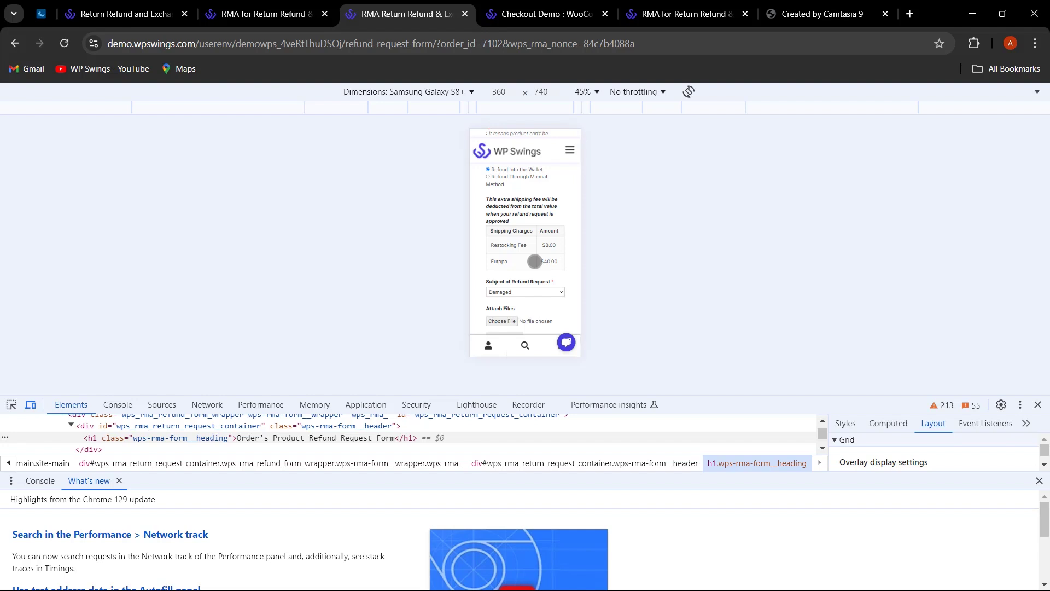
scroll(535, 261, "down", 3)
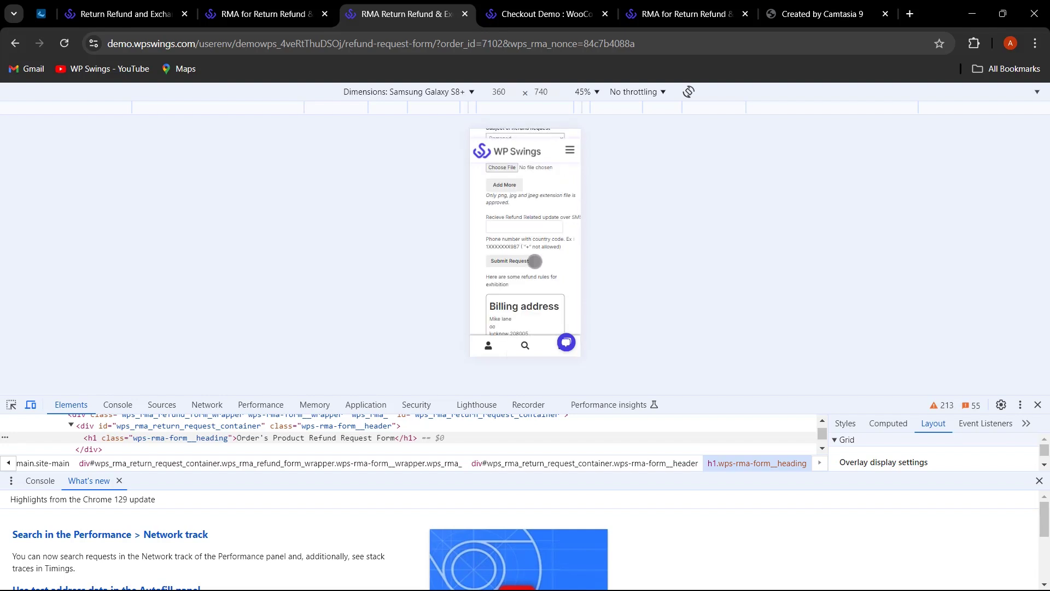
scroll(535, 261, "up", 5)
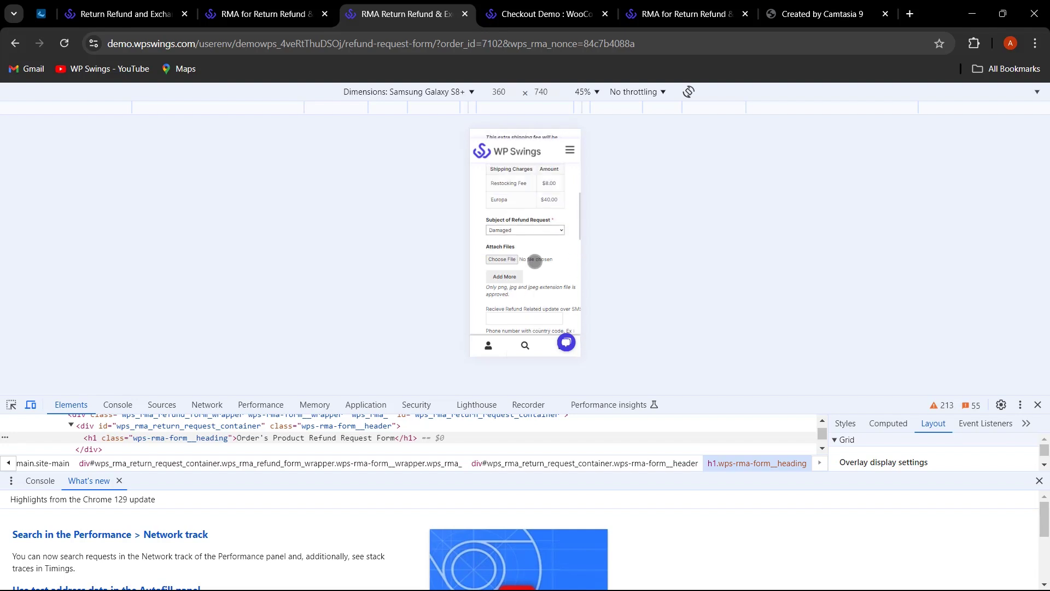
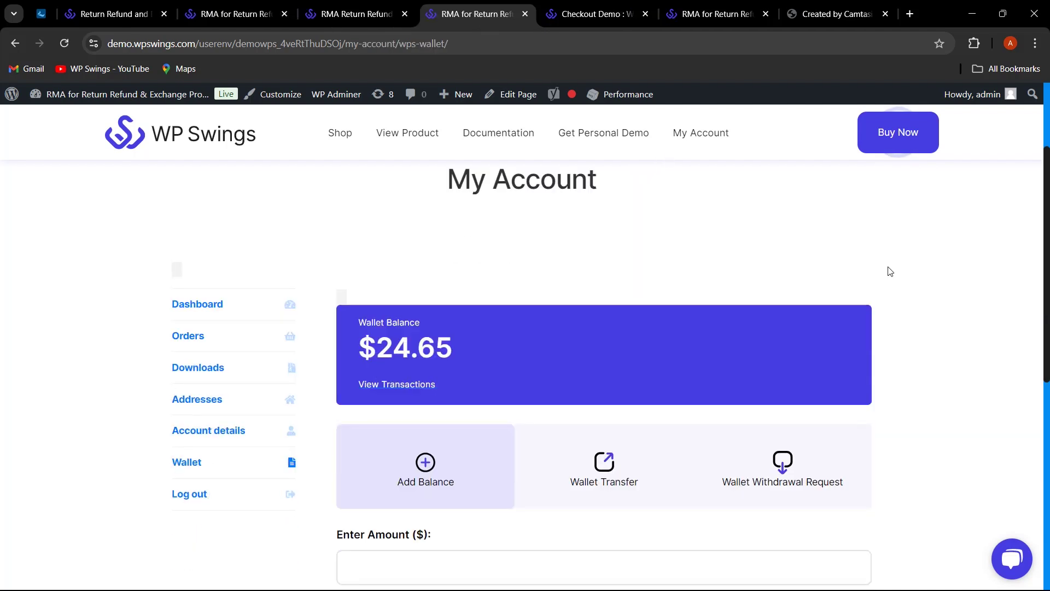
- Open the cancel request form for the newest on-hold order in the My Account orders list
scroll(886, 276, "down", 1)
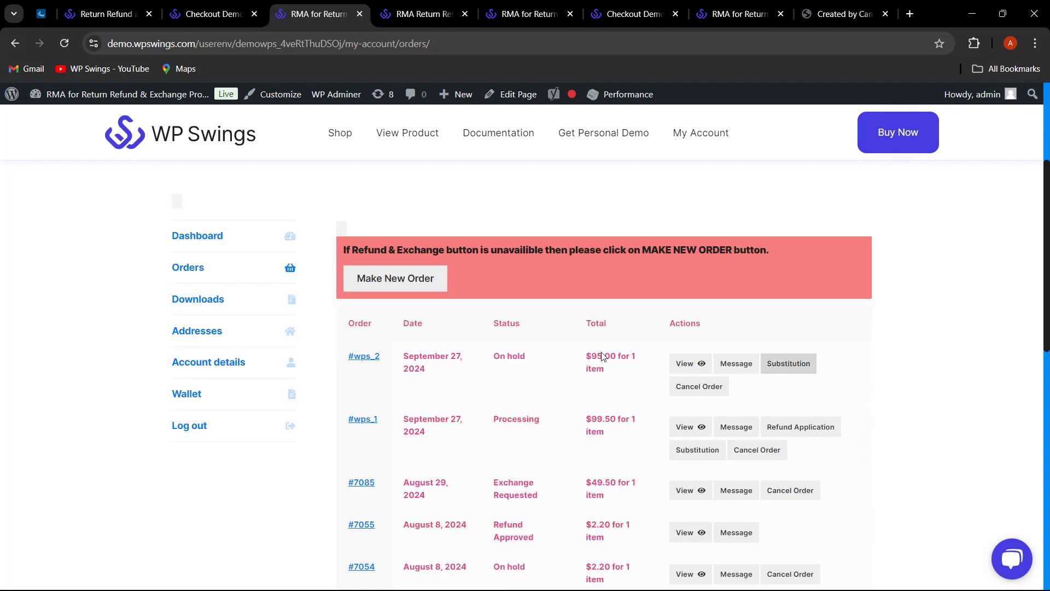
scroll(601, 357, "down", 1)
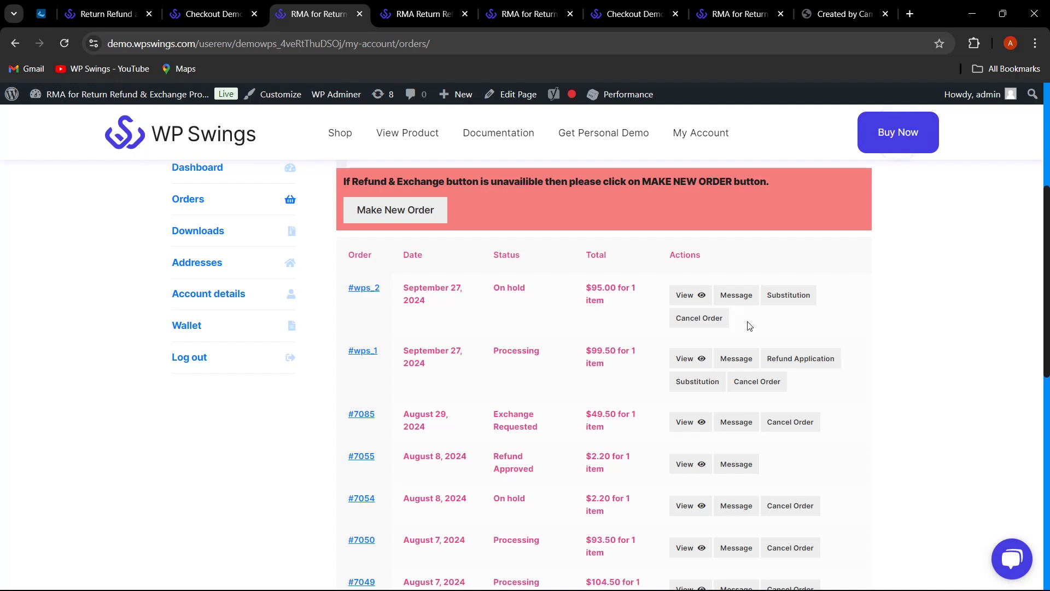
left_click(699, 318)
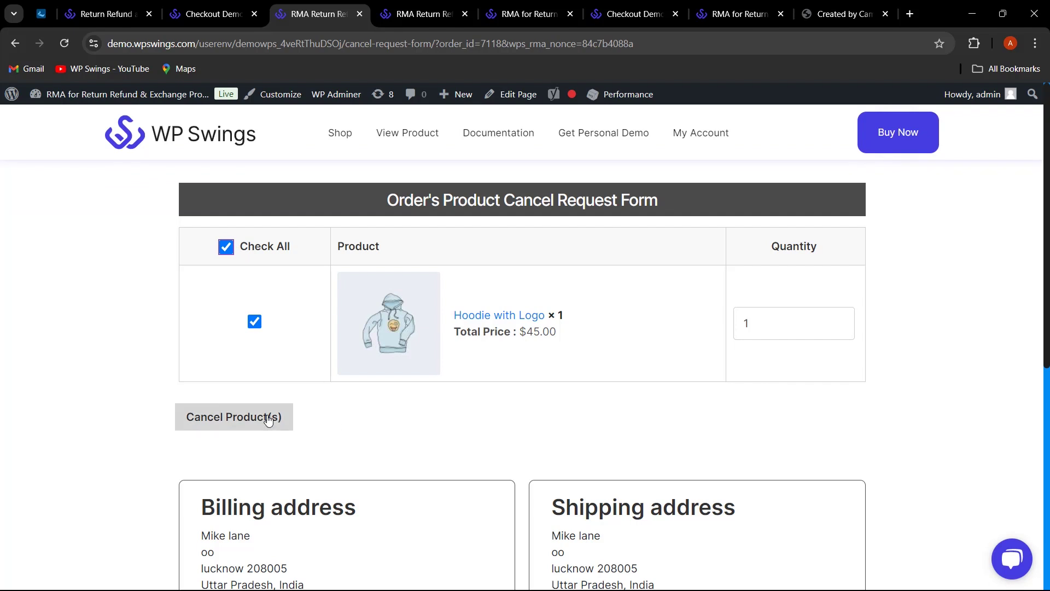
- Submit the cancellation of the Hoodie with Logo and examine its refund entry in the wallet transactions
left_click(268, 419)
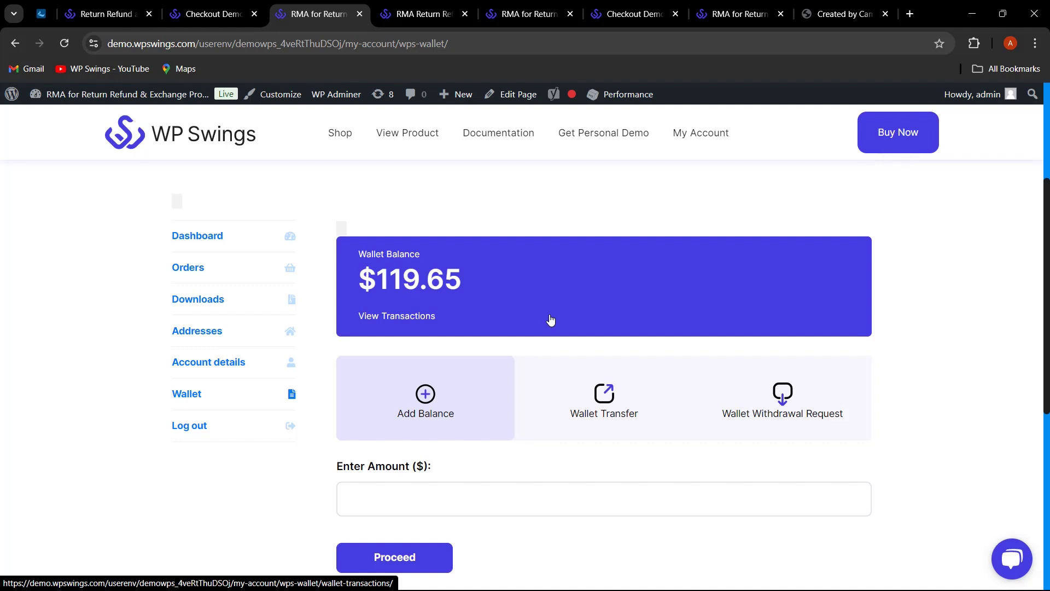
left_click(408, 316)
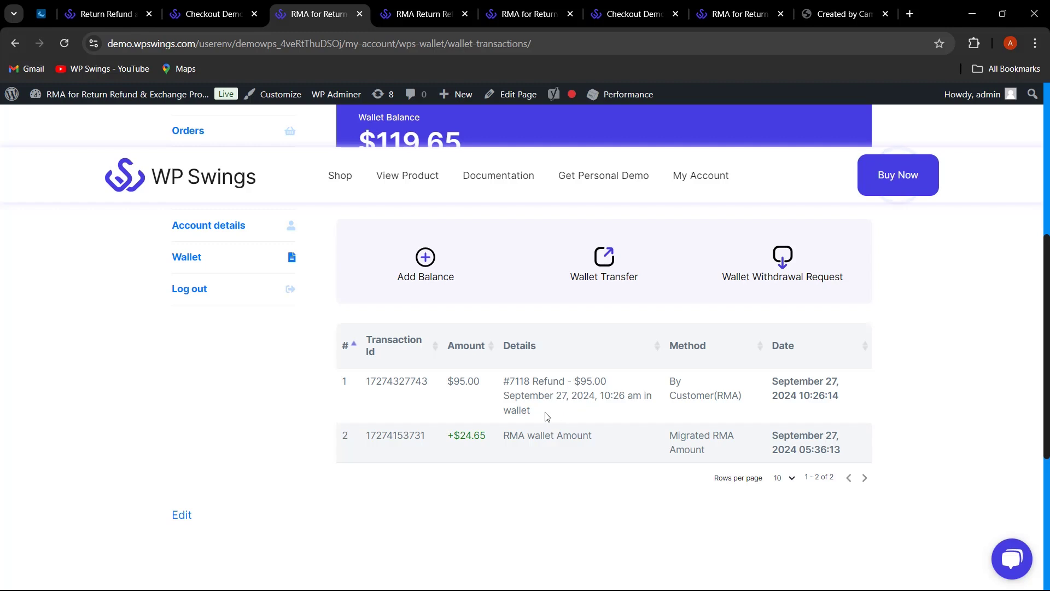
left_click_drag(544, 416, 537, 381)
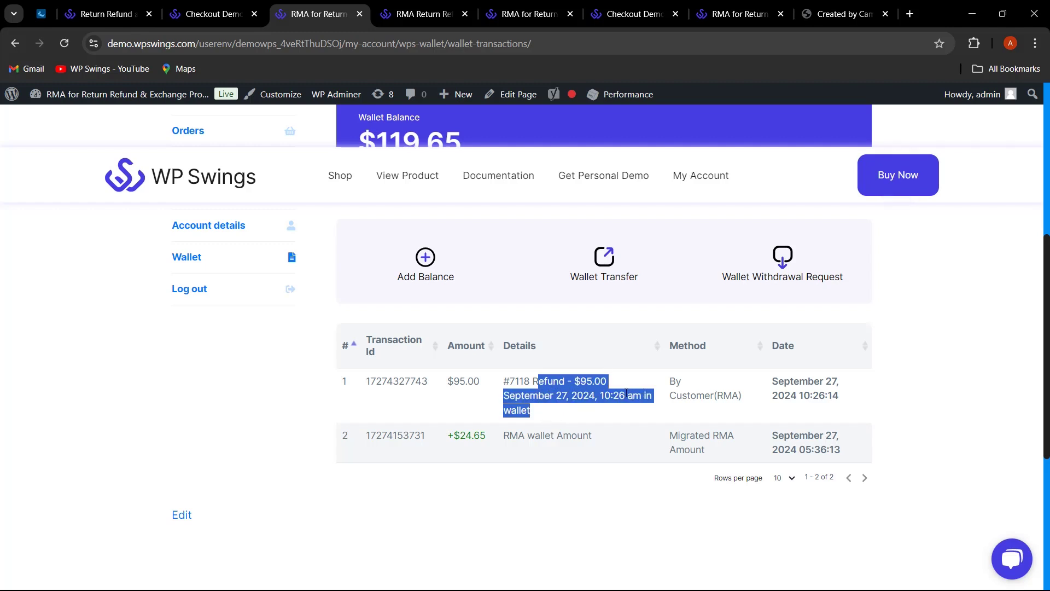
left_click(916, 390)
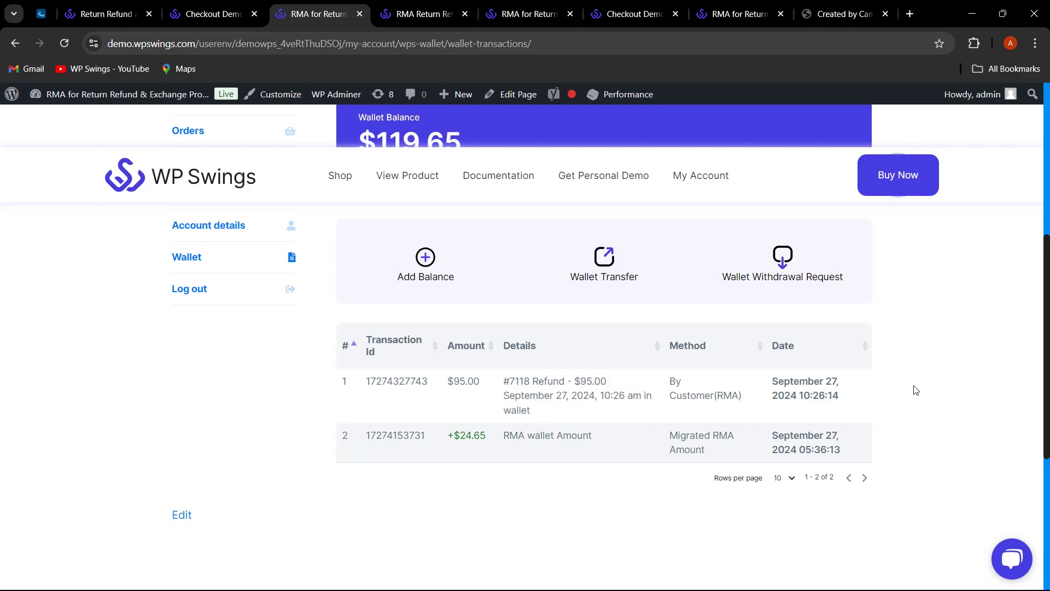
scroll(916, 390, "up", 4)
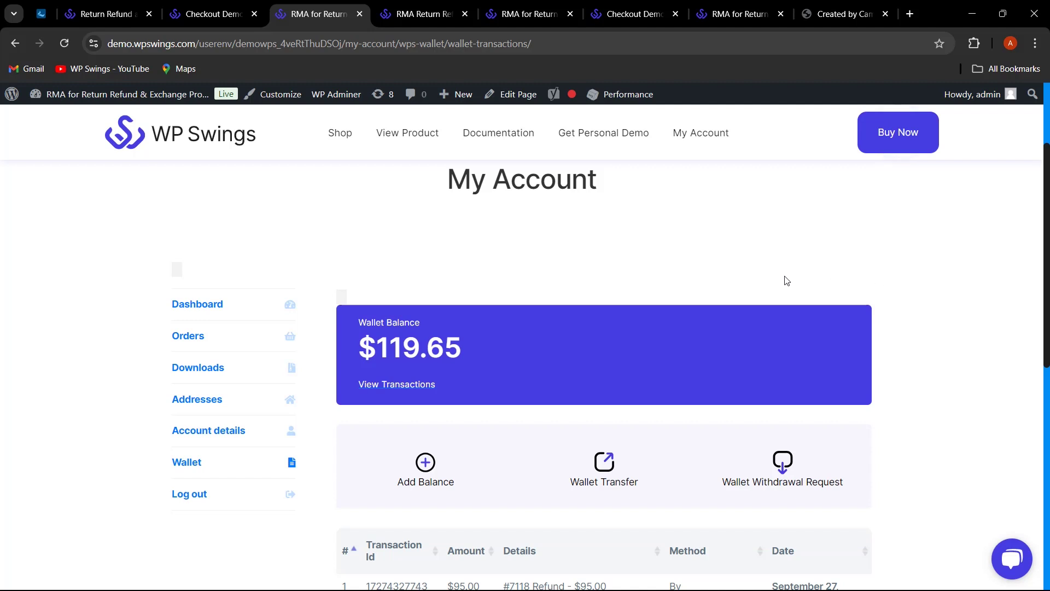
- Return to the plugin settings and remove all existing rules from the RMA Policies
left_click(107, 14)
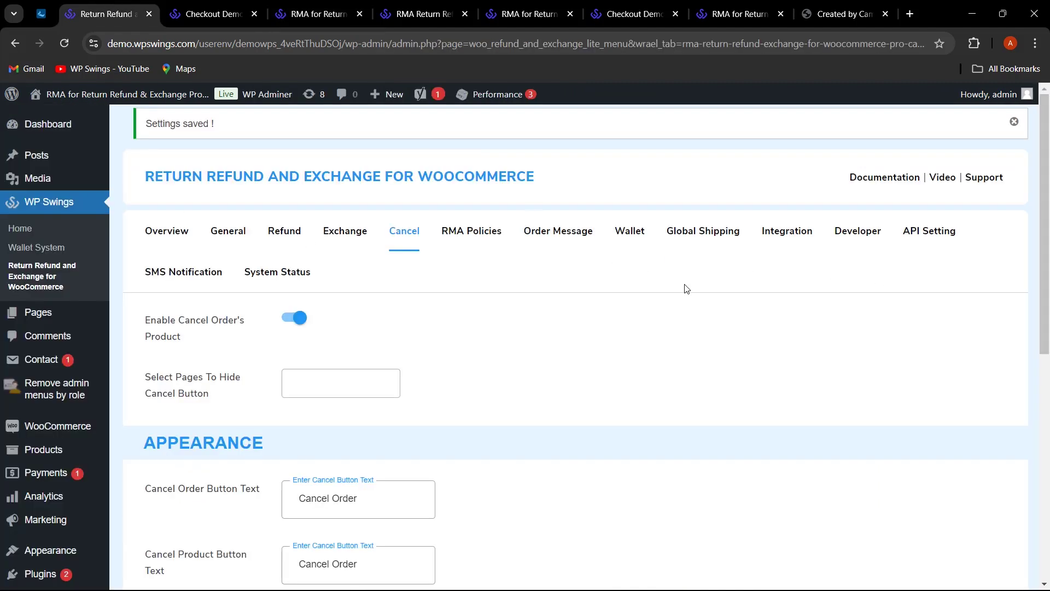
left_click(499, 234)
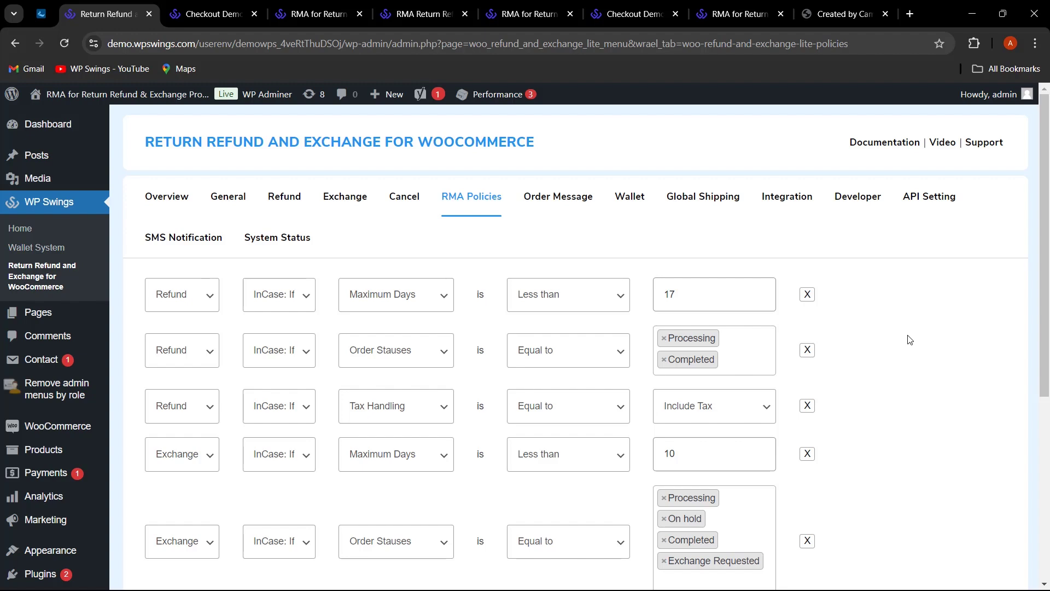
scroll(911, 340, "down", 5)
scroll(898, 342, "up", 6)
left_click(808, 296)
left_click(809, 301)
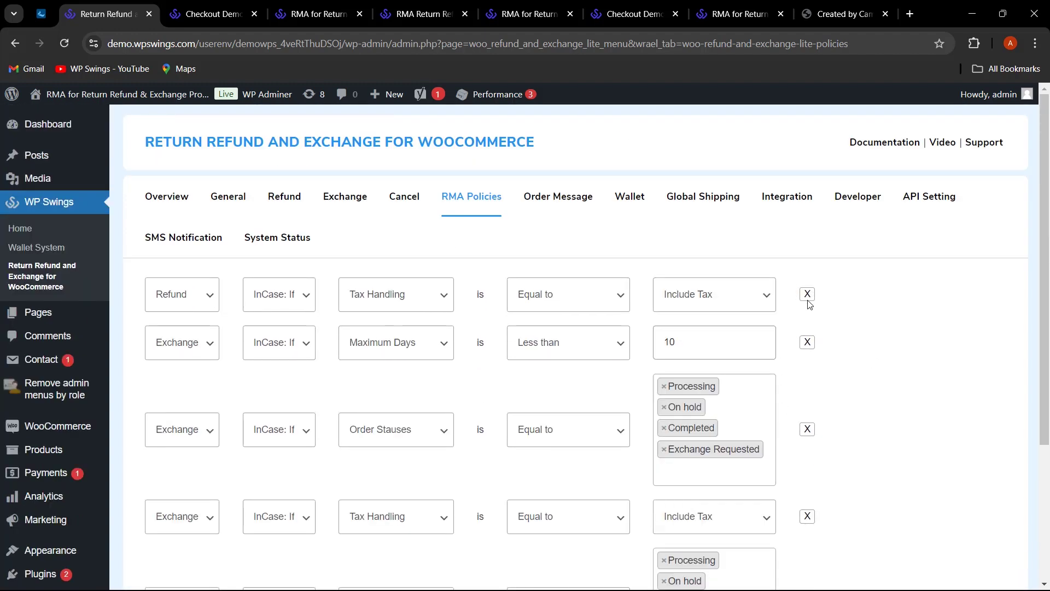
left_click(809, 300)
left_click(808, 297)
left_click(809, 332)
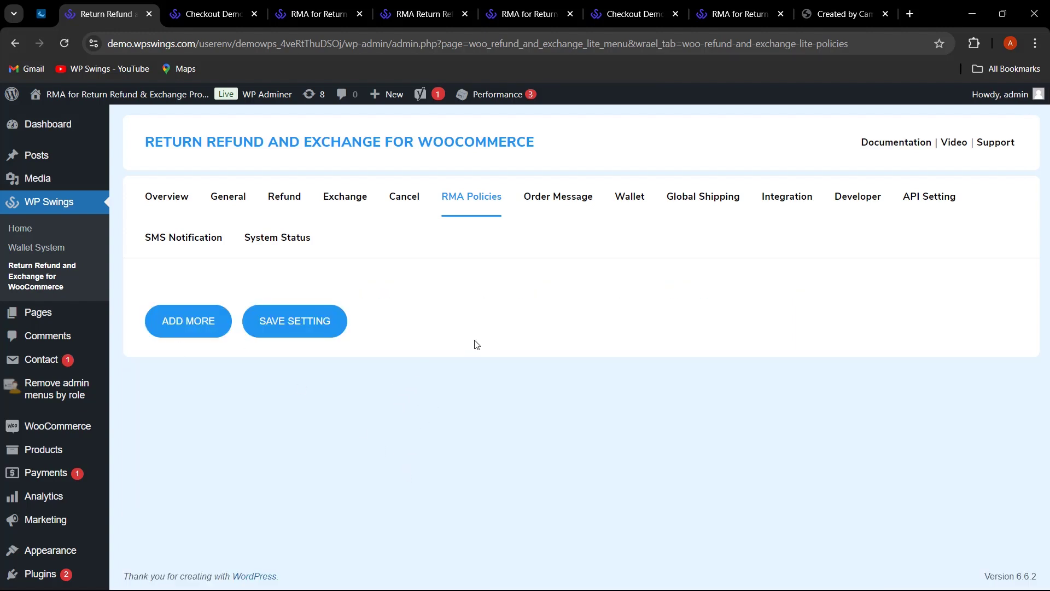
- Add a Refund policy for order statuses equal to Pending payment, Processing and On hold
left_click(189, 331)
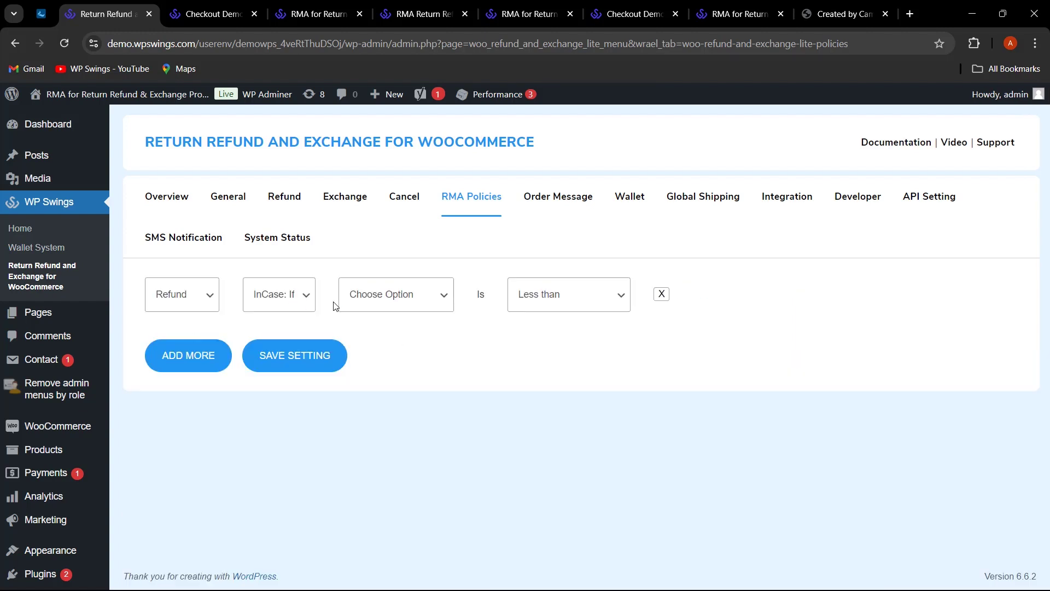
left_click(427, 298)
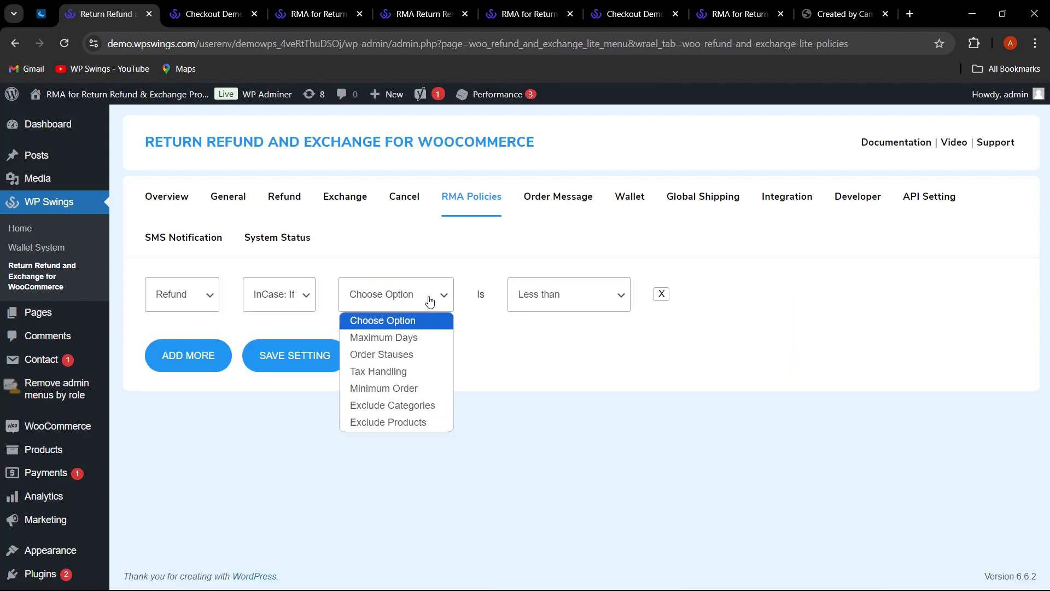
left_click(427, 353)
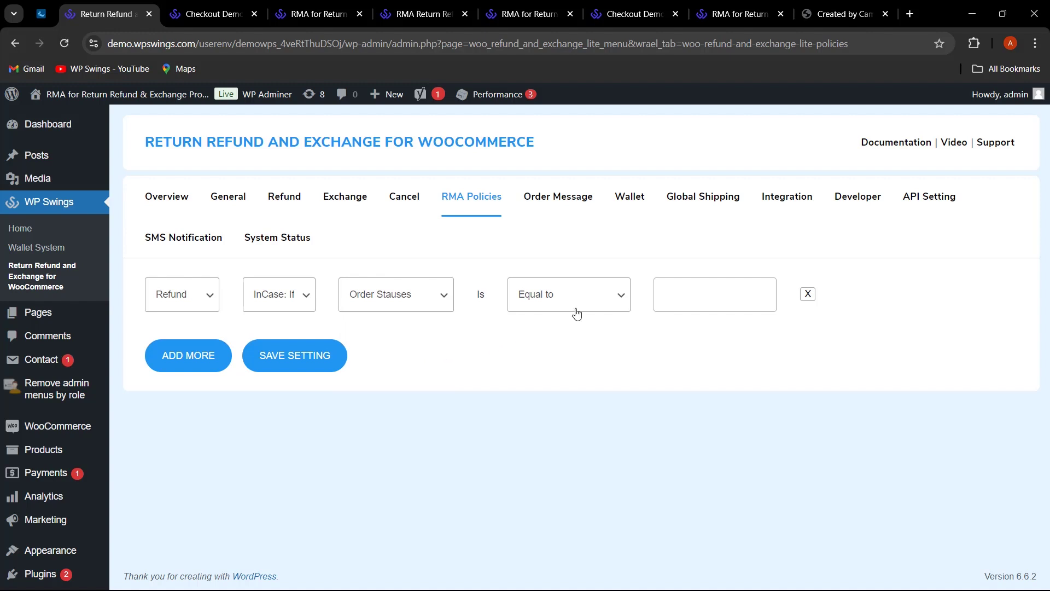
left_click(691, 291)
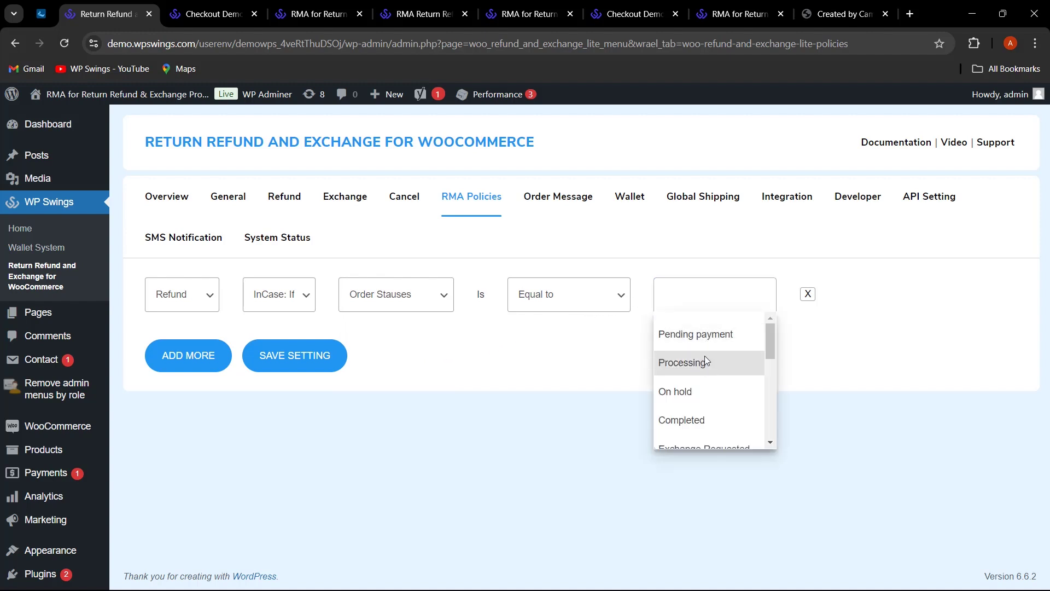
left_click(703, 361)
left_click(683, 406)
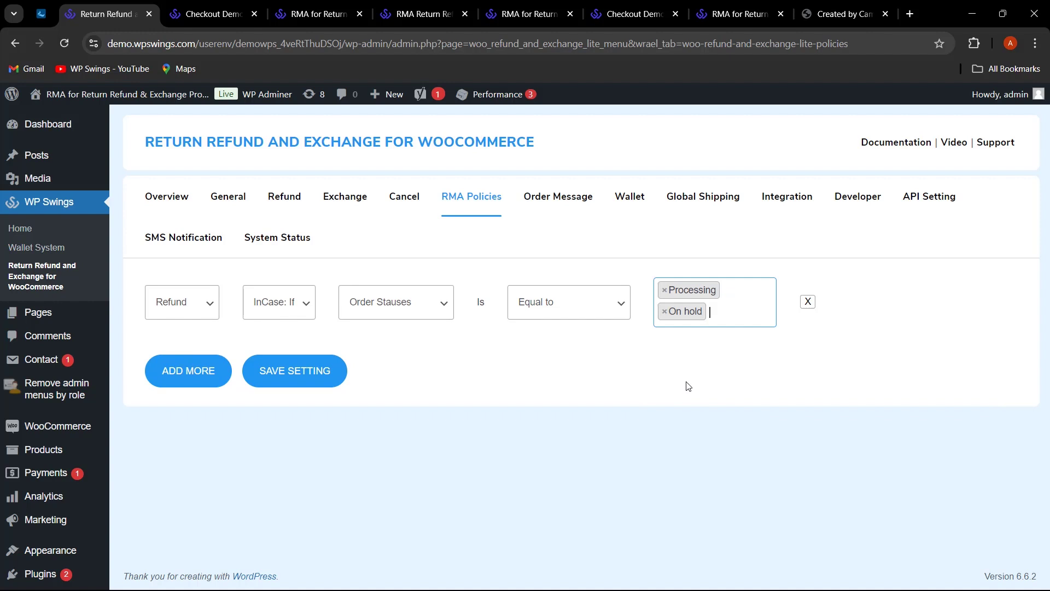
left_click(726, 314)
left_click(708, 363)
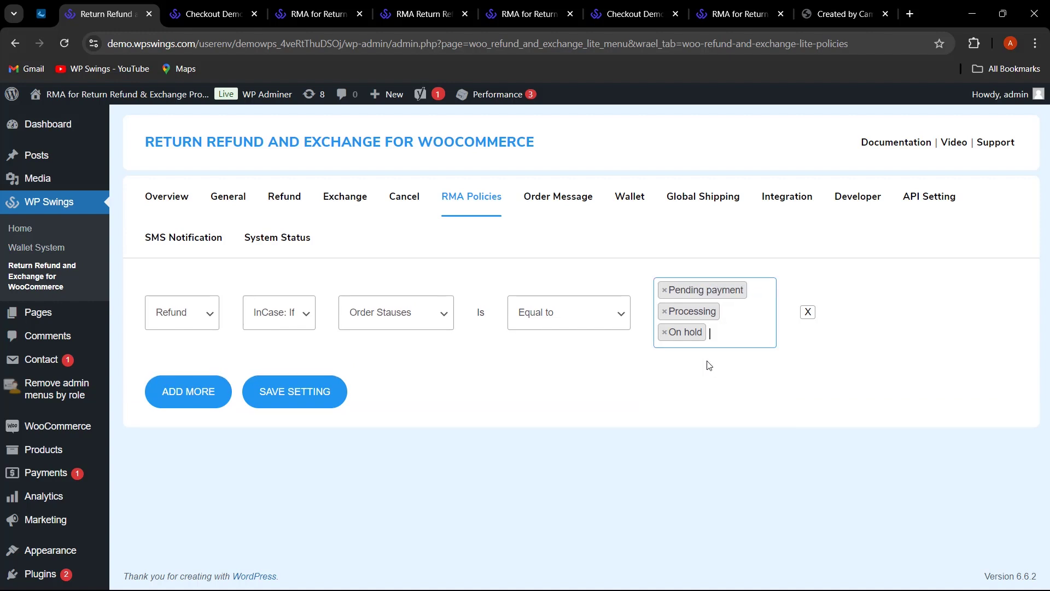
- Add another Refund policy with Maximum Days less than 5
left_click(204, 400)
left_click(441, 383)
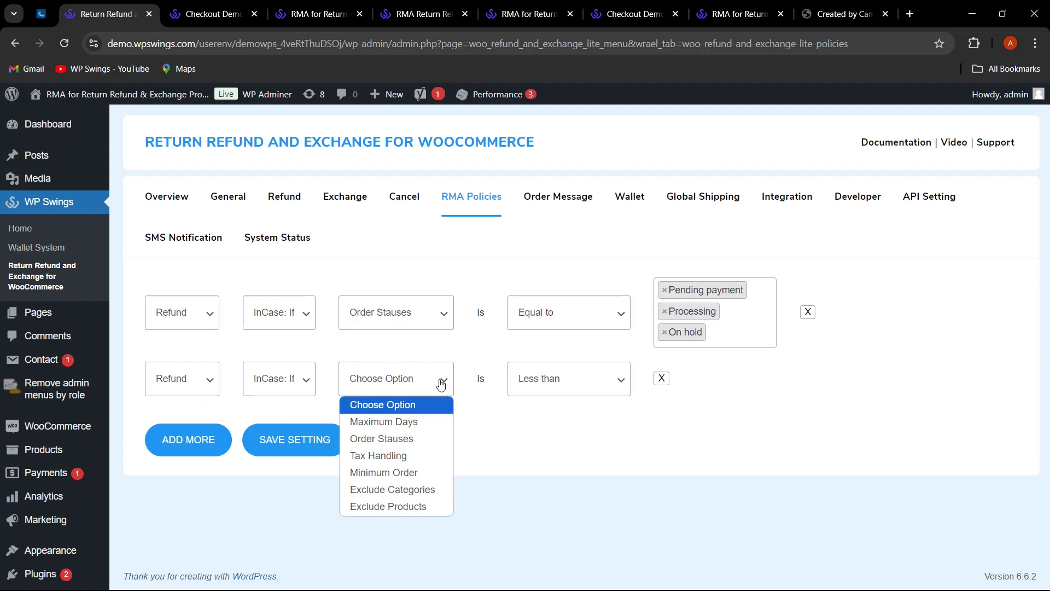
left_click(414, 420)
left_click(669, 383)
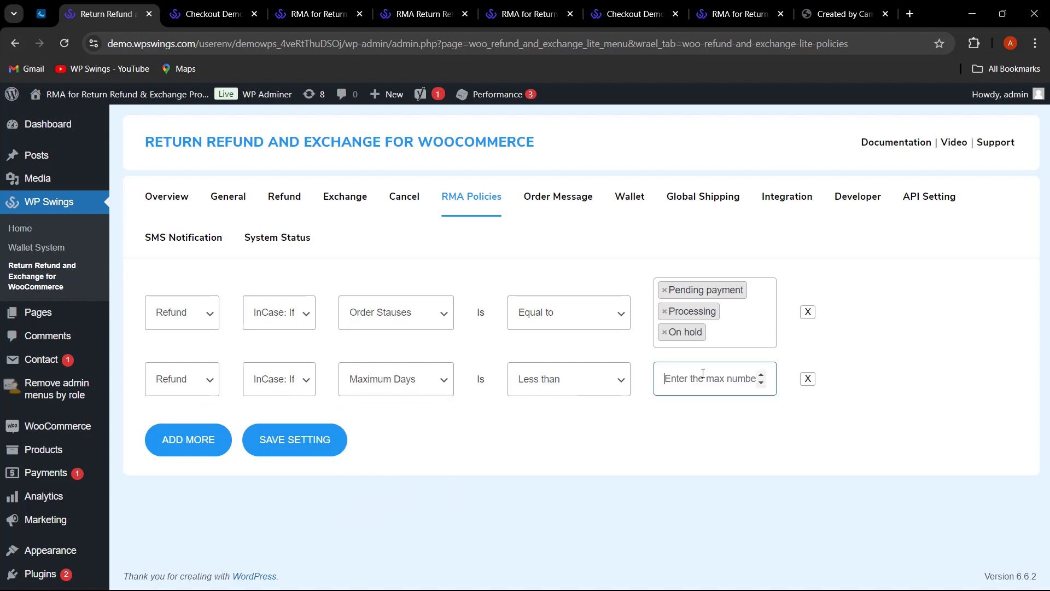
type("5")
left_click(674, 433)
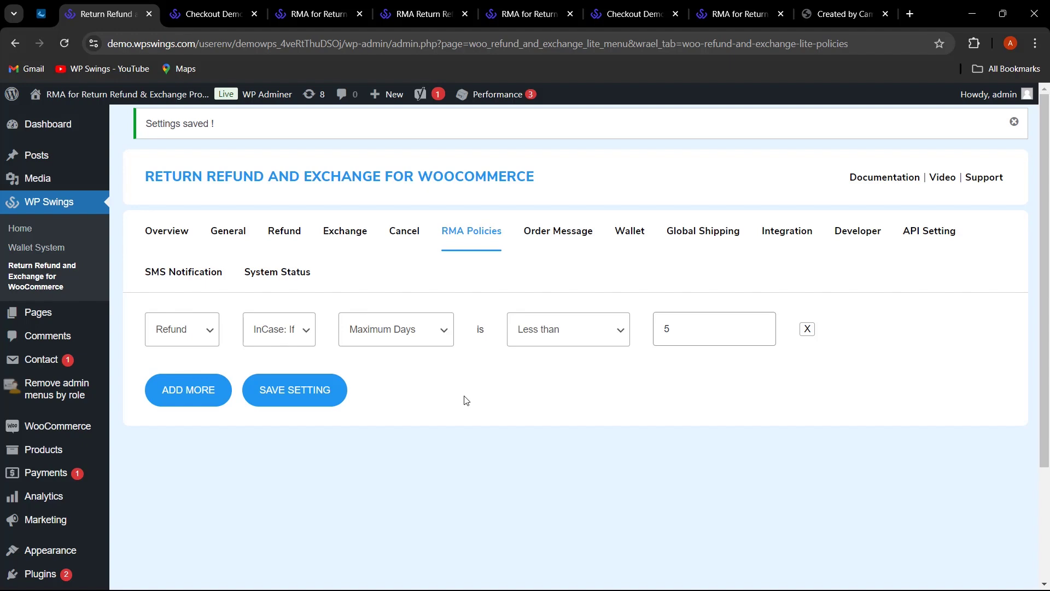
- Find the Long Sleeve Tee in the full product list and open it for editing
mouse_move(68, 454)
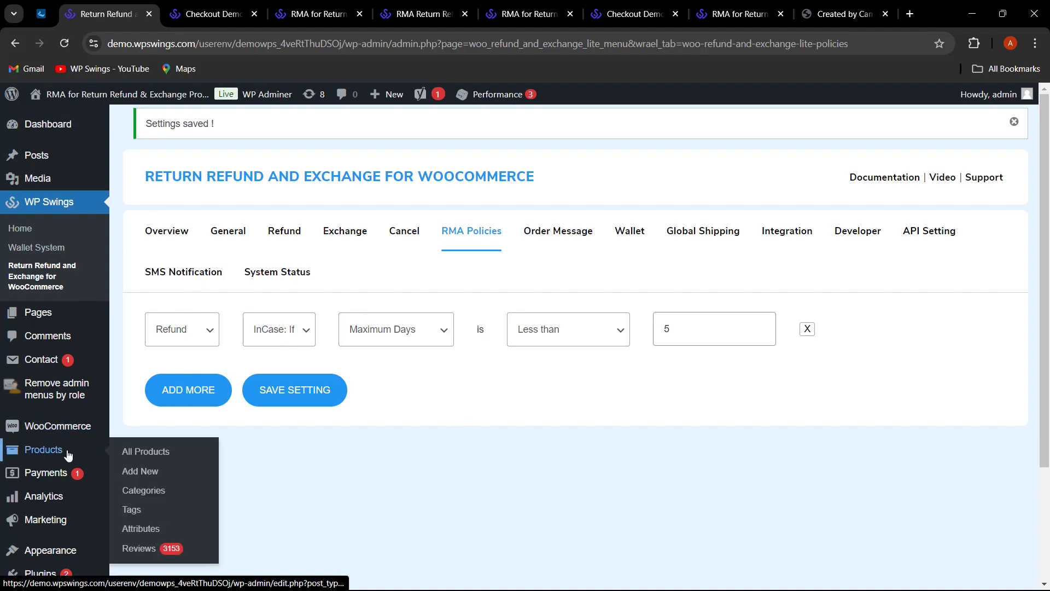
left_click(131, 452)
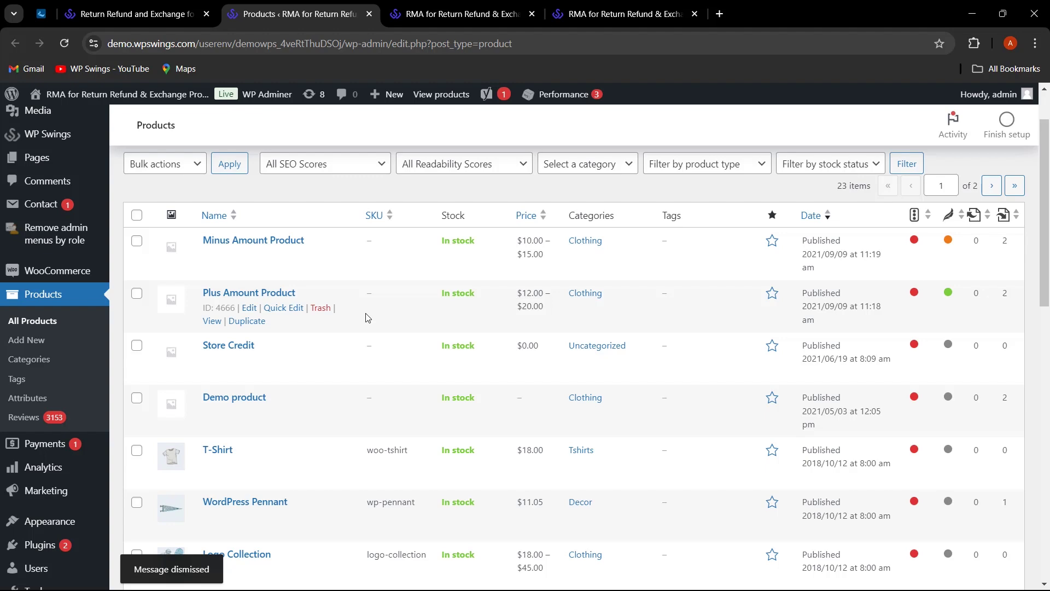
scroll(366, 318, "down", 2)
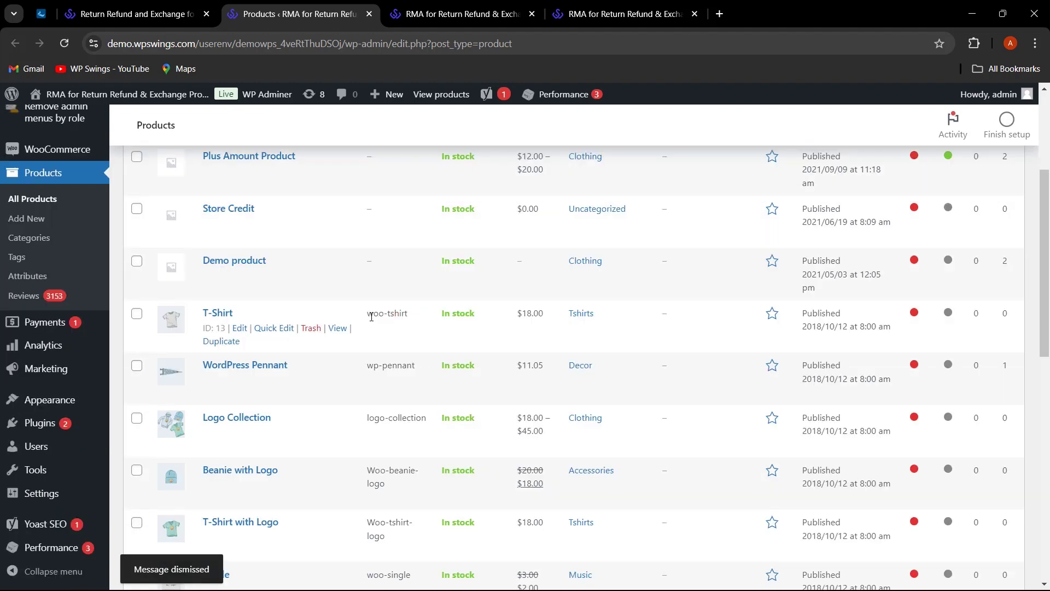
scroll(307, 377, "down", 3)
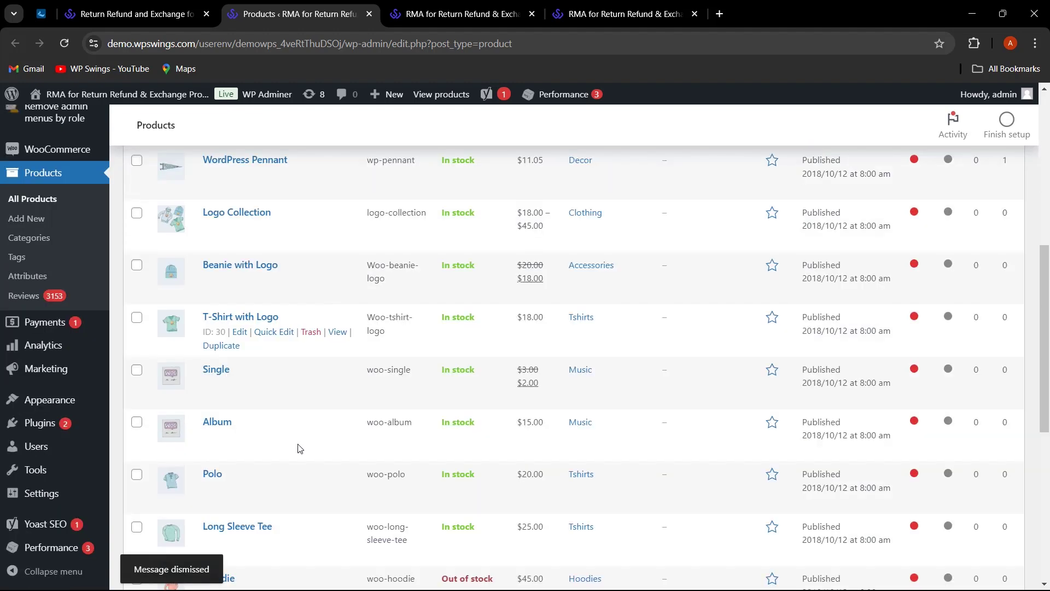
scroll(300, 449, "down", 1)
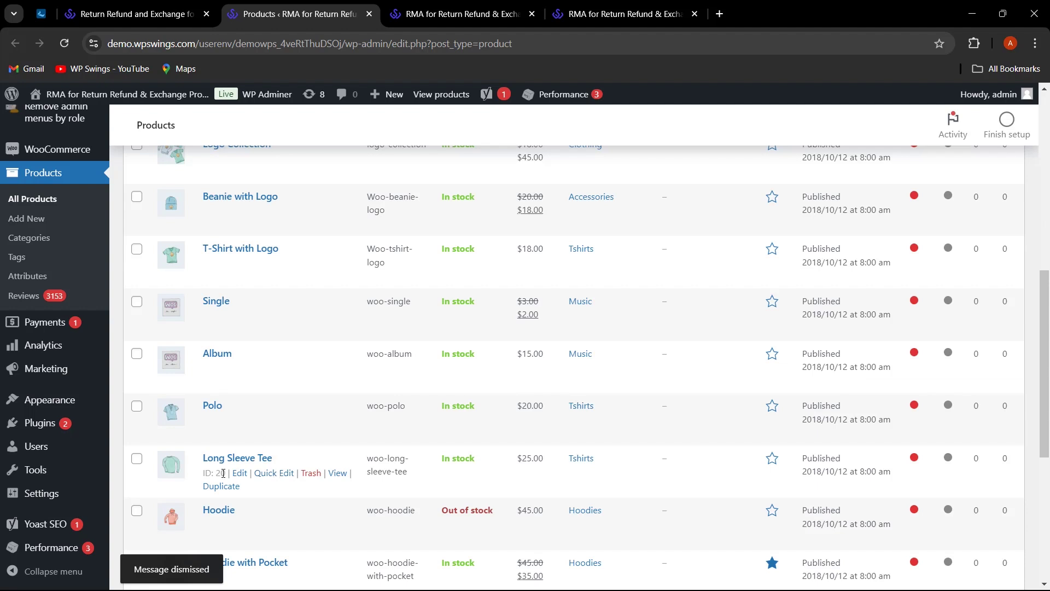
left_click(239, 474)
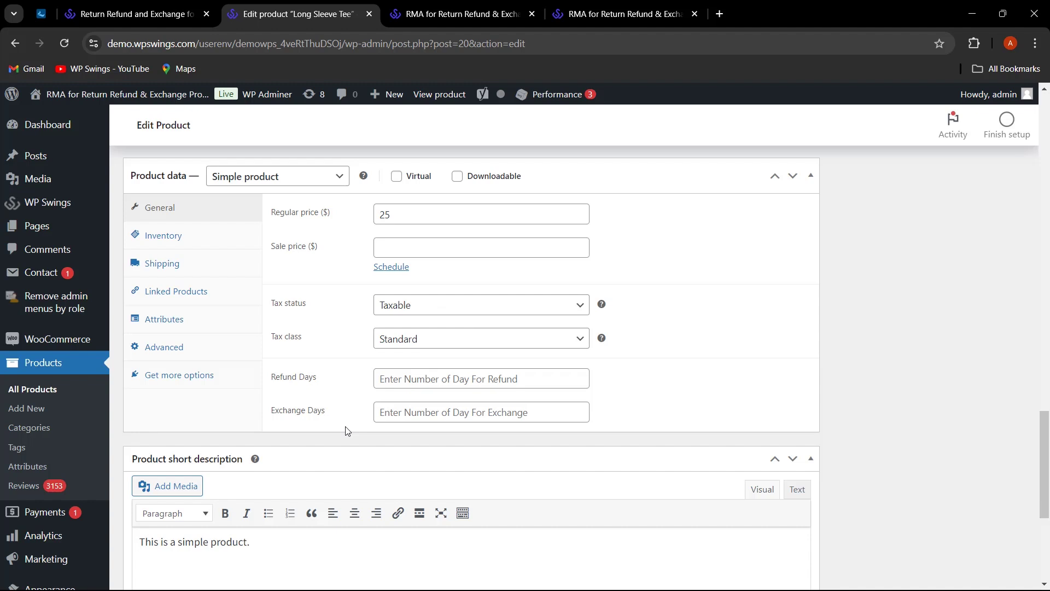
- Set the Long Sleeve Tee's Refund Days to 1 in its general product data
left_click(458, 380)
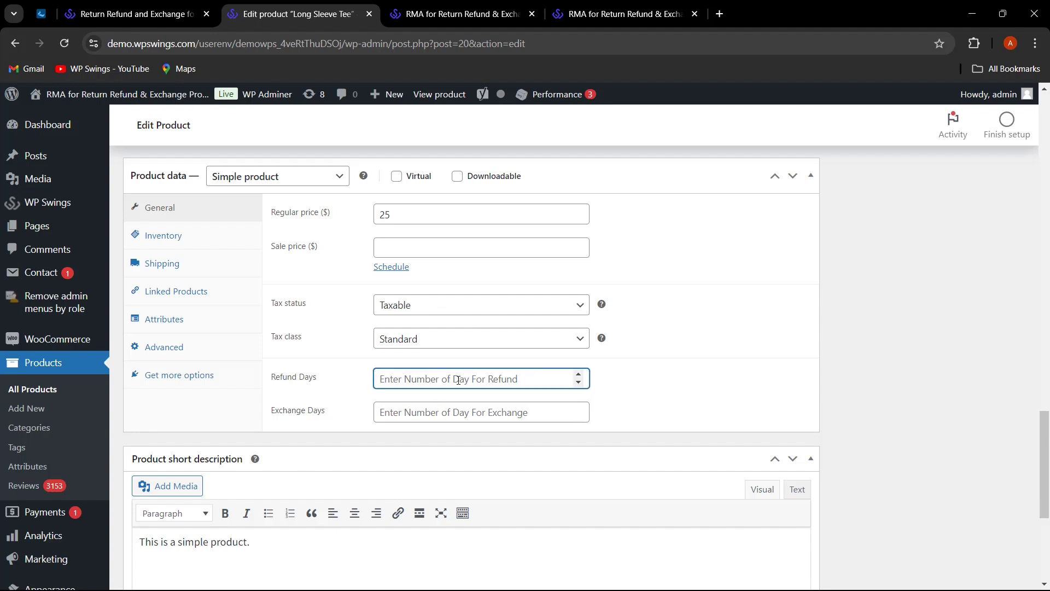
type("1")
left_click(790, 425)
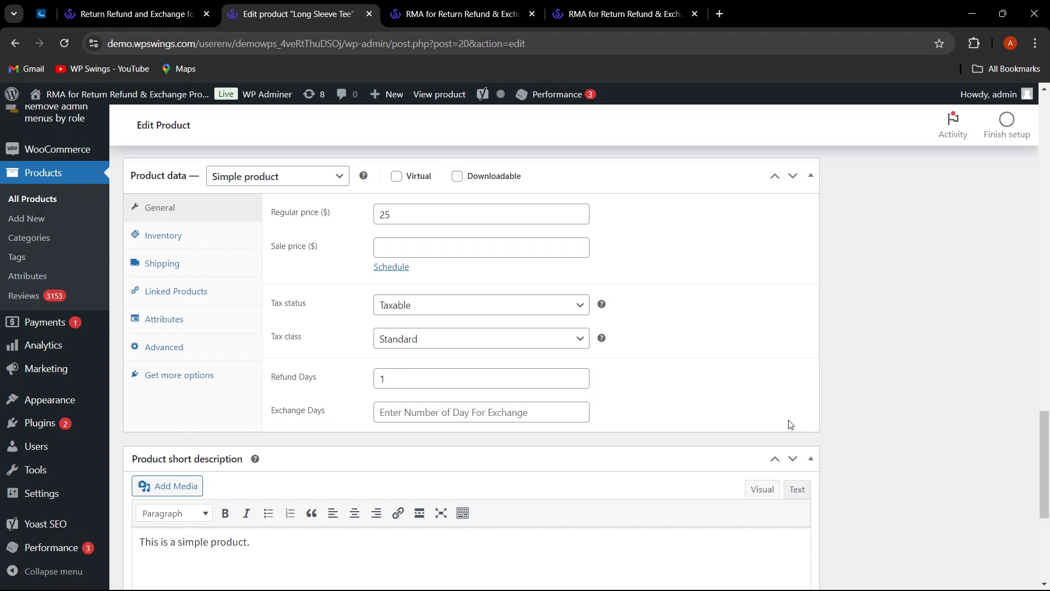
scroll(841, 406, "up", 10)
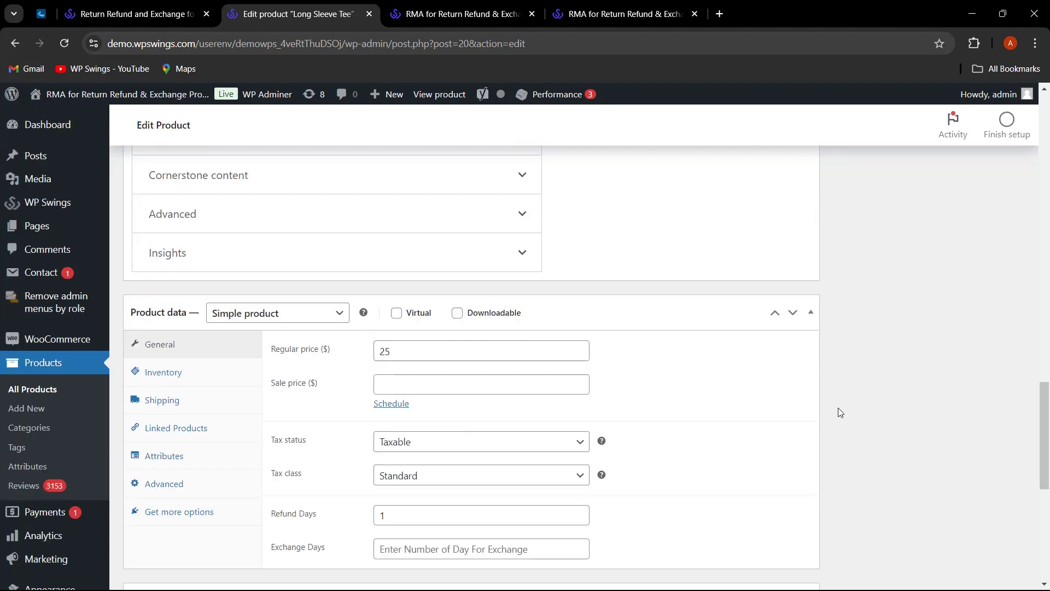
scroll(845, 406, "up", 10)
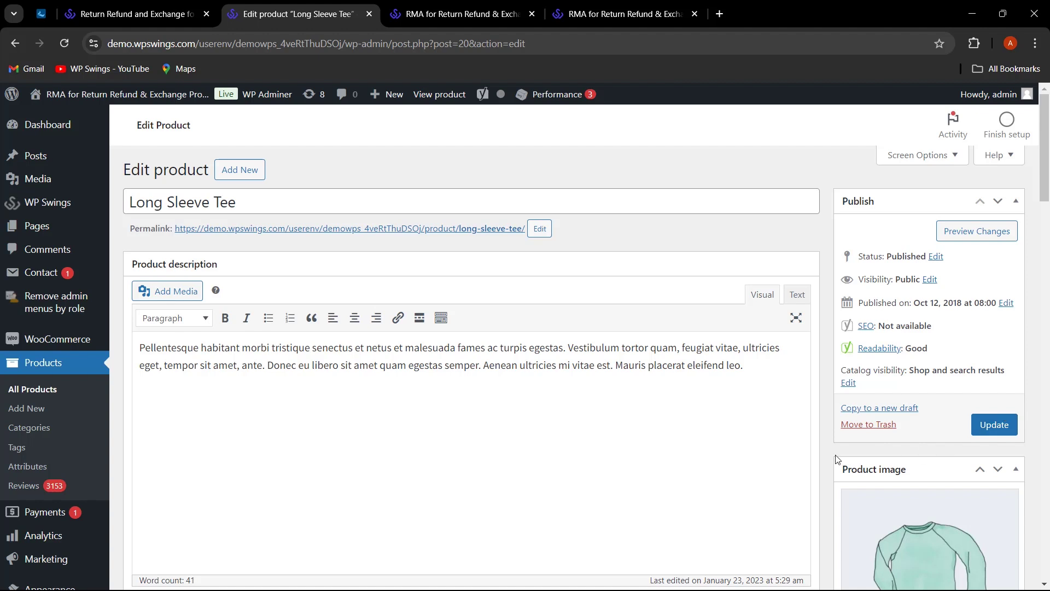
- Open the WooCommerce RMA Report and examine the request type, status and date columns of the listed orders
left_click(153, 15)
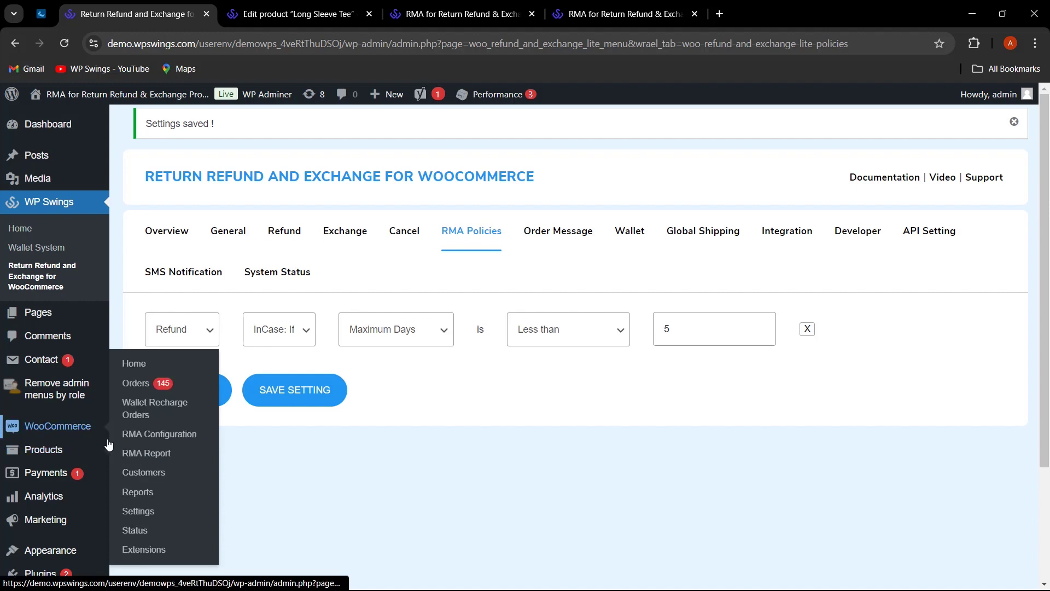
mouse_move(74, 436)
left_click(152, 459)
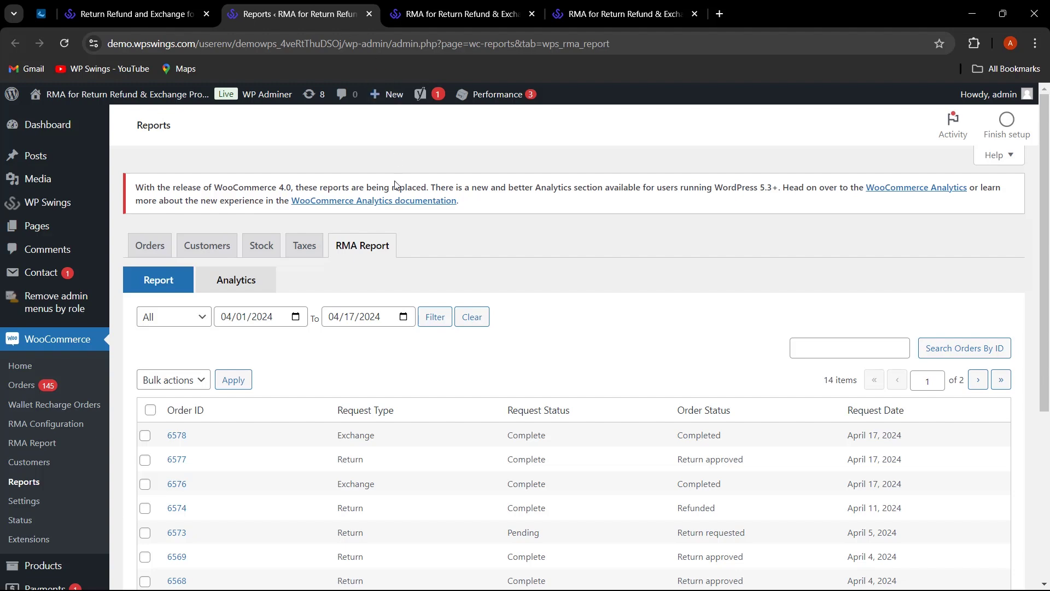
scroll(549, 305, "down", 1)
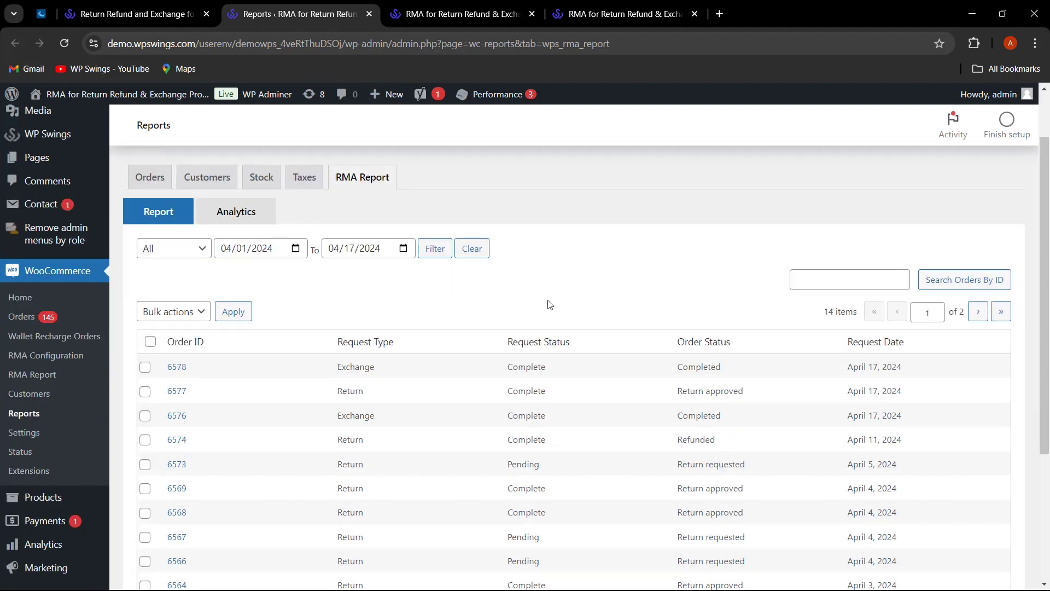
scroll(550, 305, "down", 2)
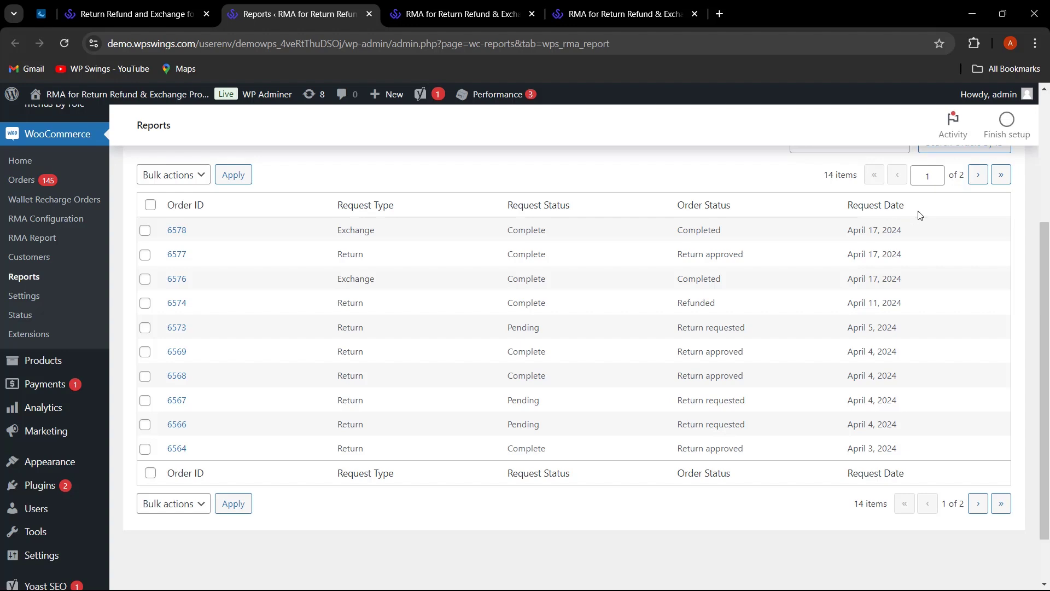
left_click_drag(912, 208, 832, 215)
scroll(760, 277, "up", 2)
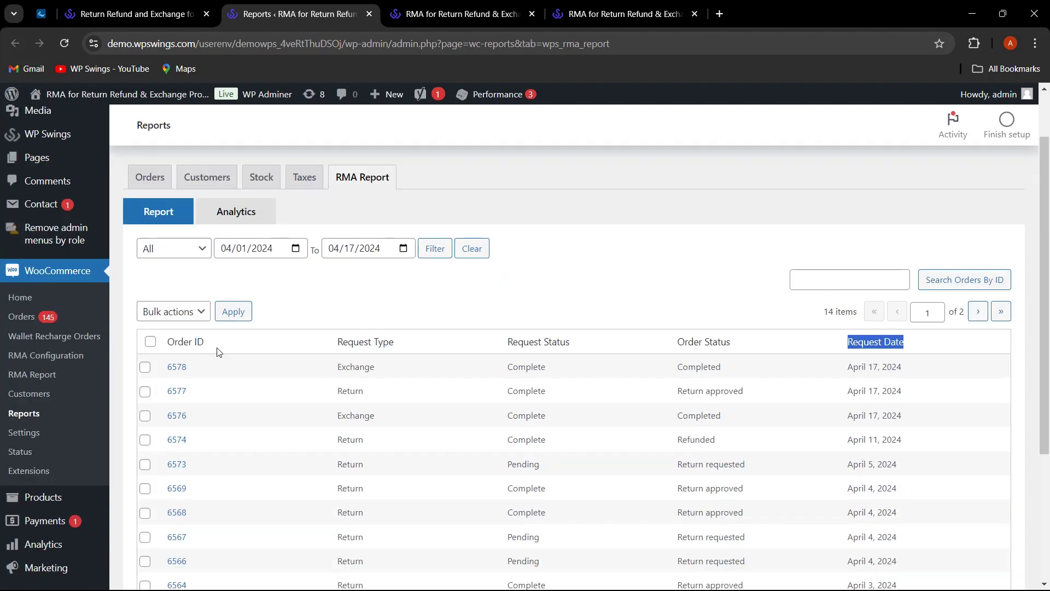
- Review the request type choices in the RMA Report filter, leaving it on All
left_click(203, 249)
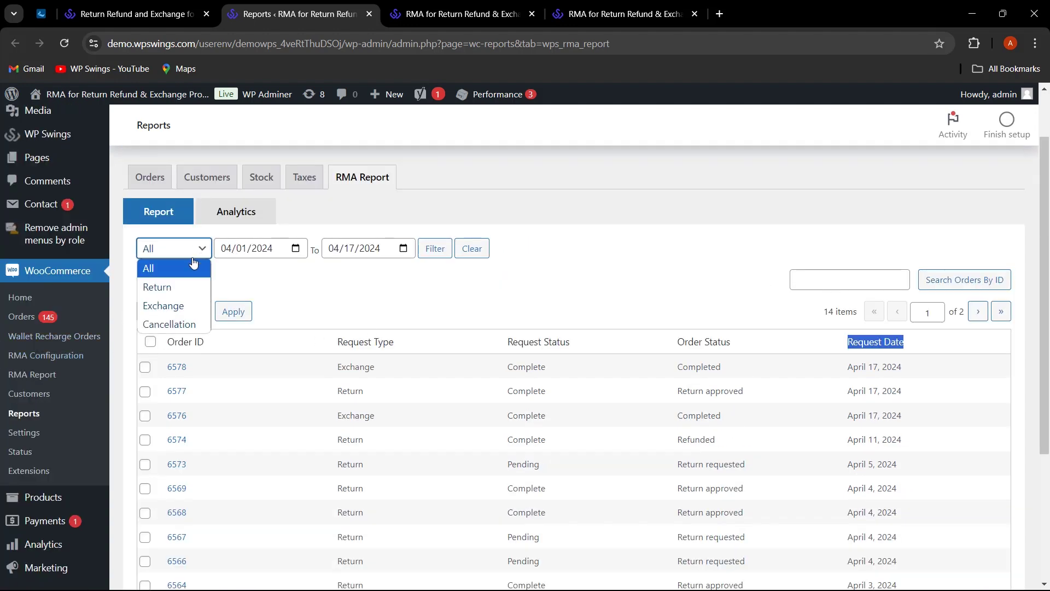
left_click(305, 297)
left_click(304, 297)
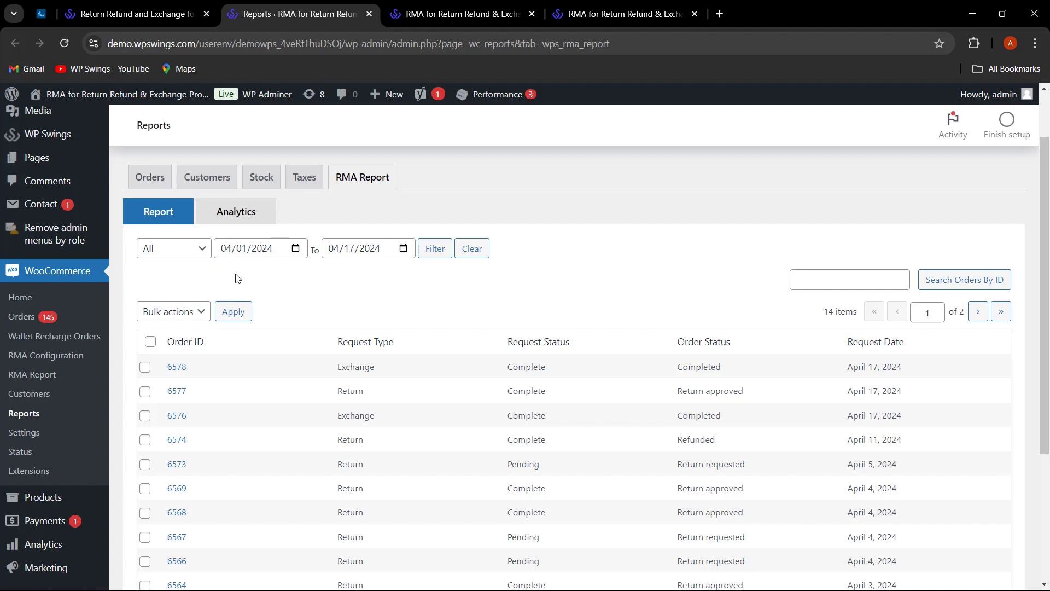
- Filter the RMA Report to Return requests dated 04/01/2024 to 04/17/2024 and go through the listed orders
left_click(202, 251)
left_click(189, 285)
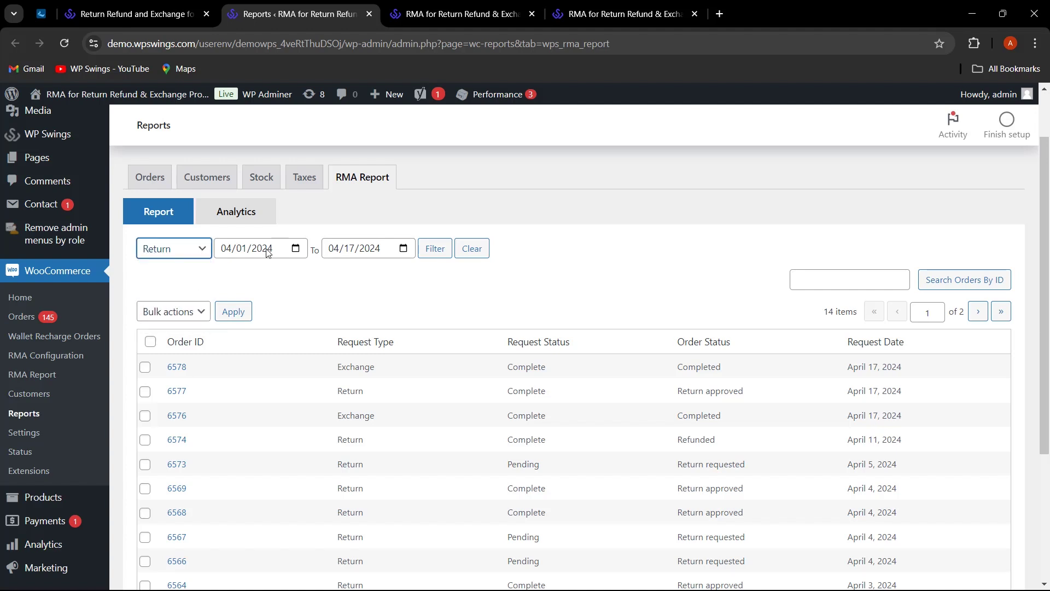
left_click(434, 251)
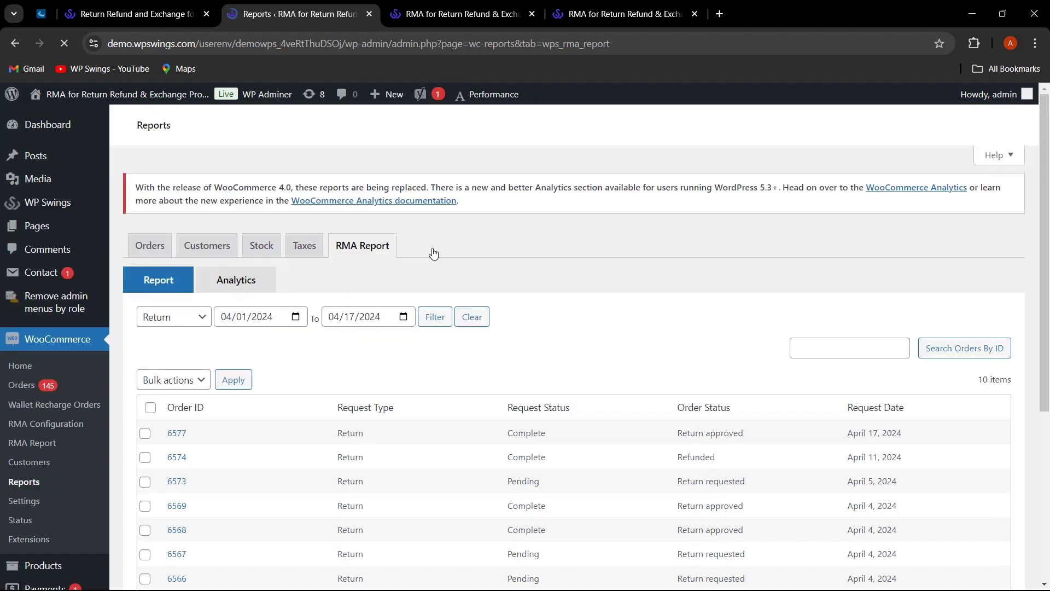
scroll(406, 432, "down", 2)
scroll(406, 432, "up", 3)
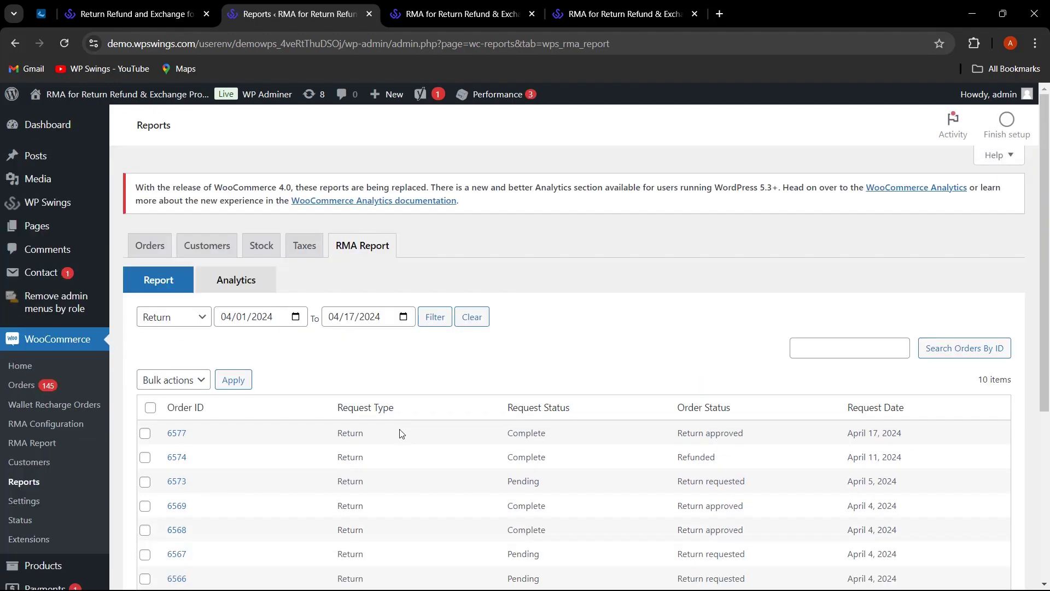
scroll(416, 432, "down", 5)
scroll(427, 432, "up", 4)
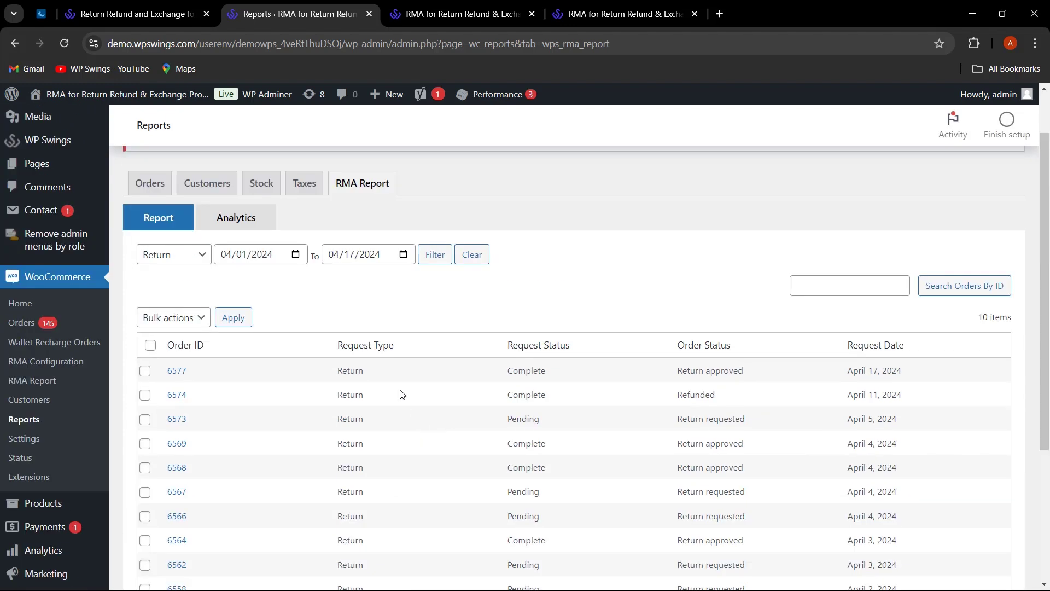
- Open the RMA report's Analytics and examine the return, exchange and cancellation totals, top products and category chart
left_click(251, 225)
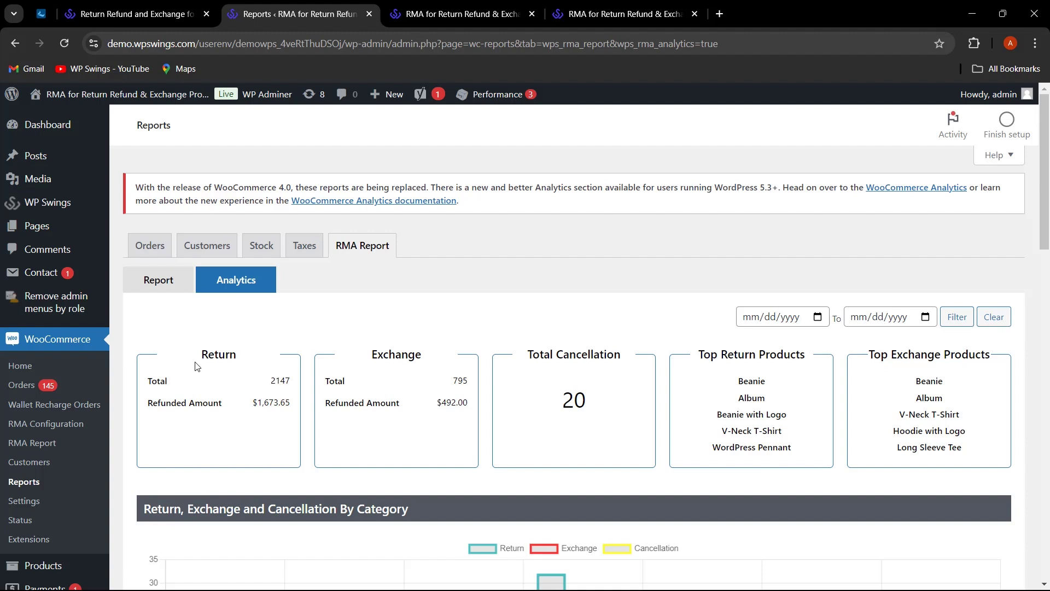
left_click_drag(148, 402, 208, 408)
left_click(409, 383)
scroll(594, 399, "down", 1)
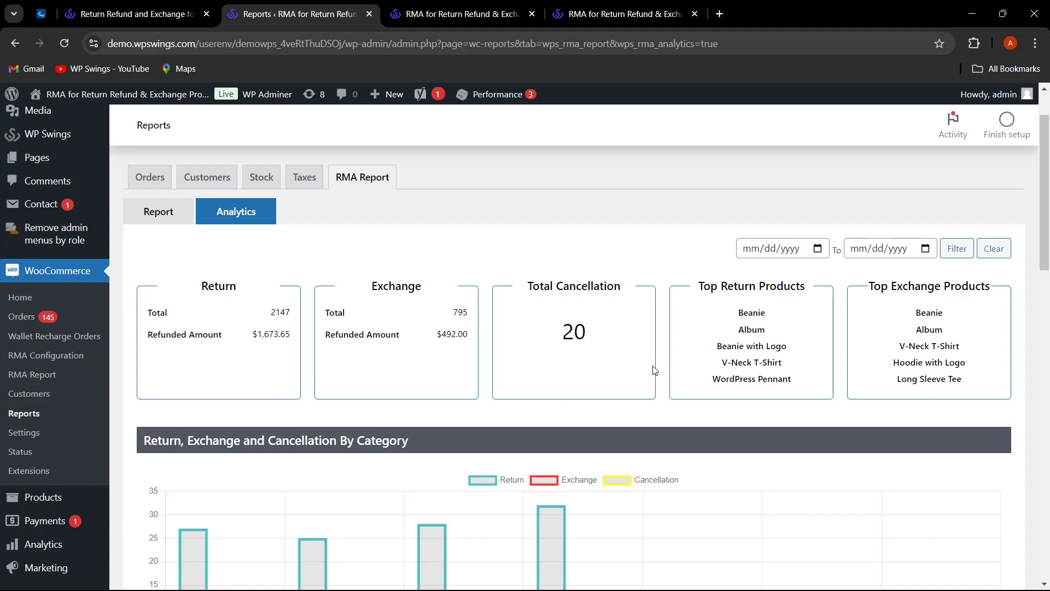
scroll(655, 370, "down", 4)
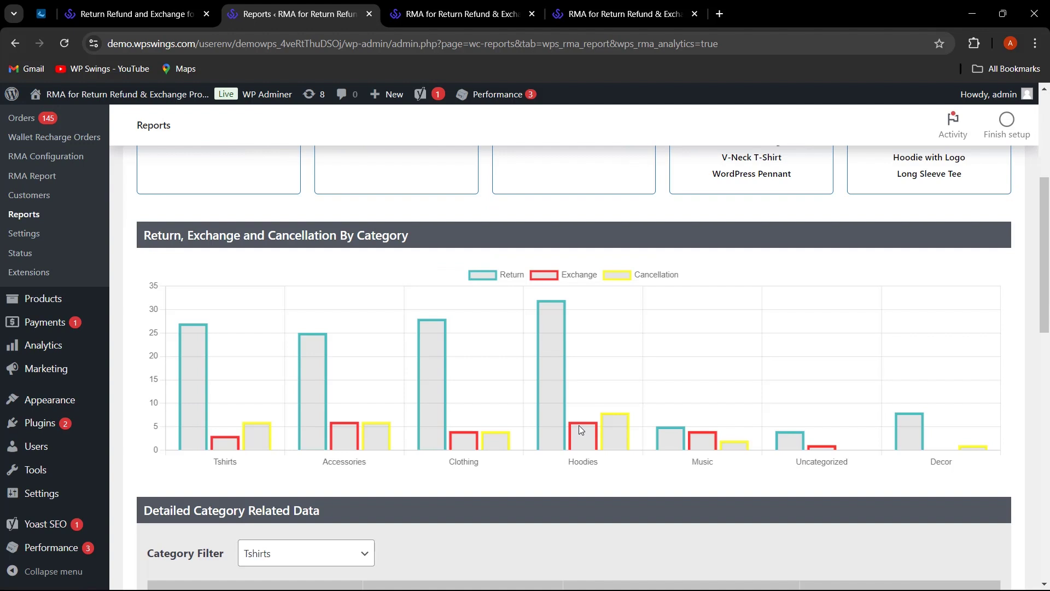
scroll(579, 425, "down", 1)
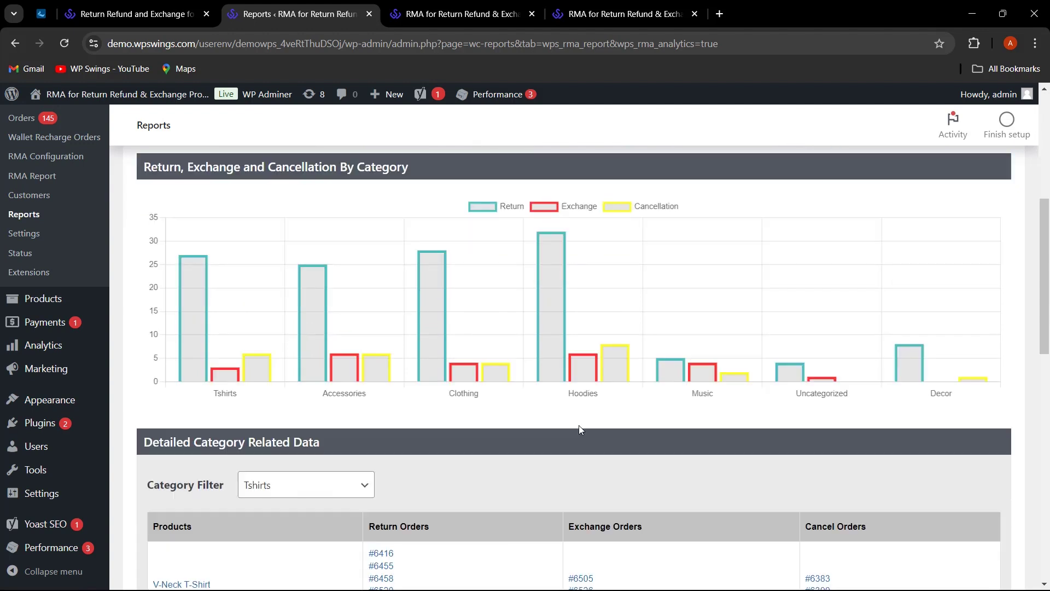
mouse_move(461, 374)
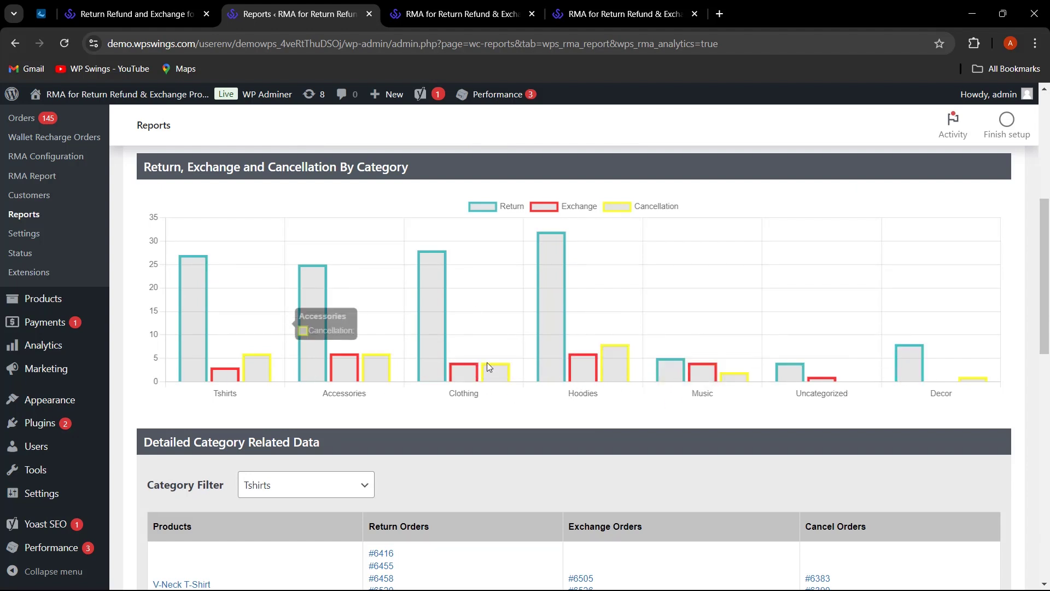
scroll(490, 363, "up", 1)
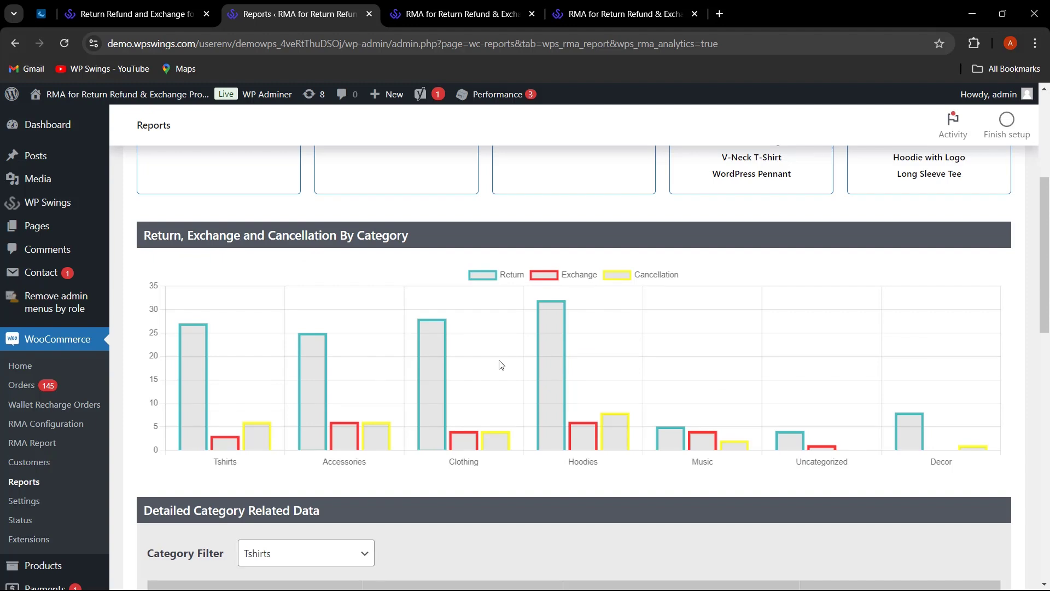
- Examine the return, exchange and cancel orders per product for the Tshirts category in the detailed category data
scroll(501, 365, "down", 5)
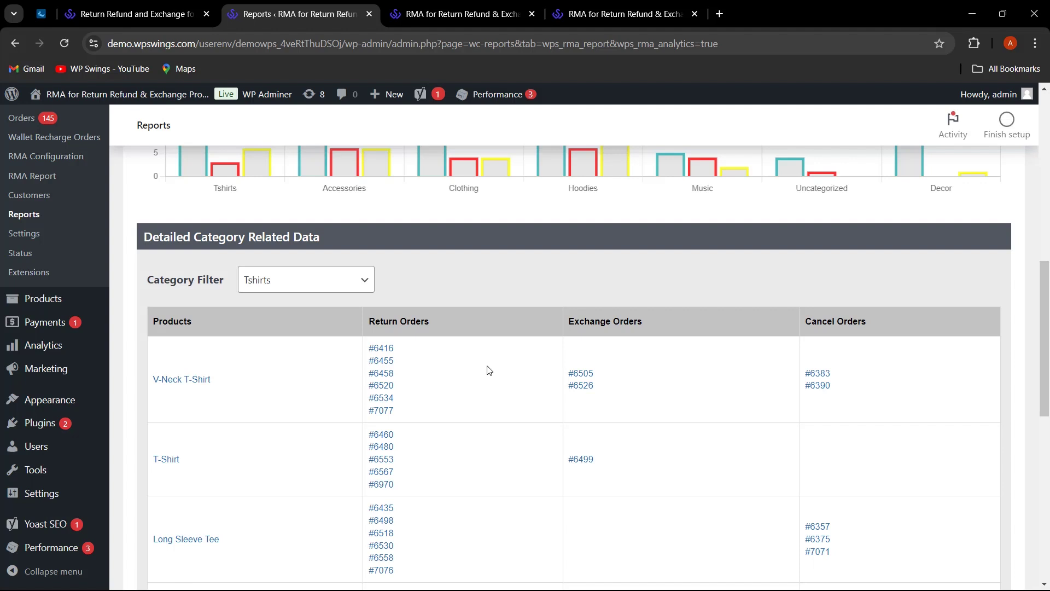
scroll(489, 371, "down", 1)
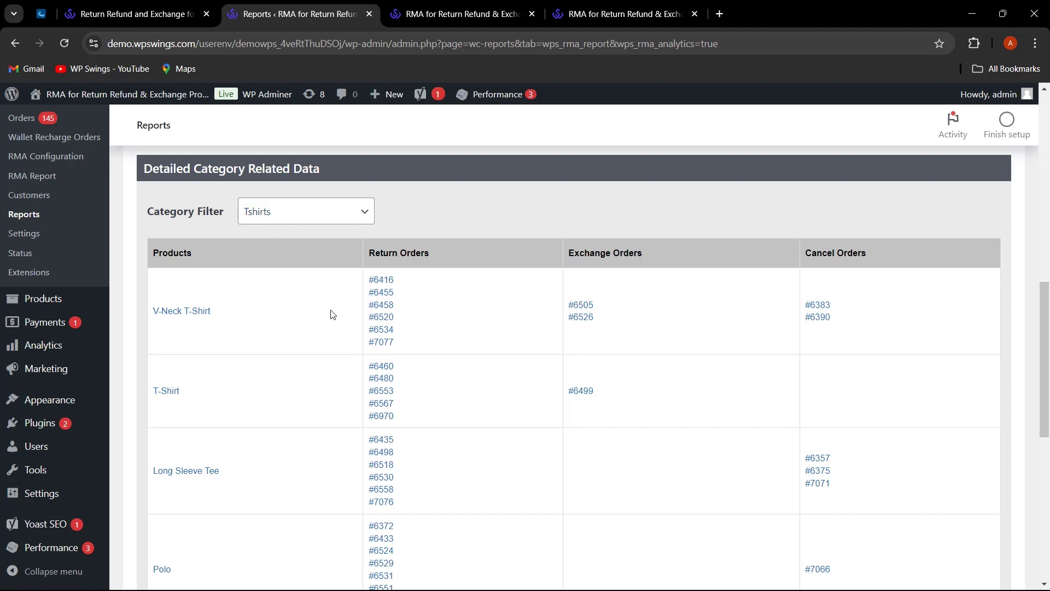
scroll(259, 349, "down", 1)
scroll(351, 326, "up", 1)
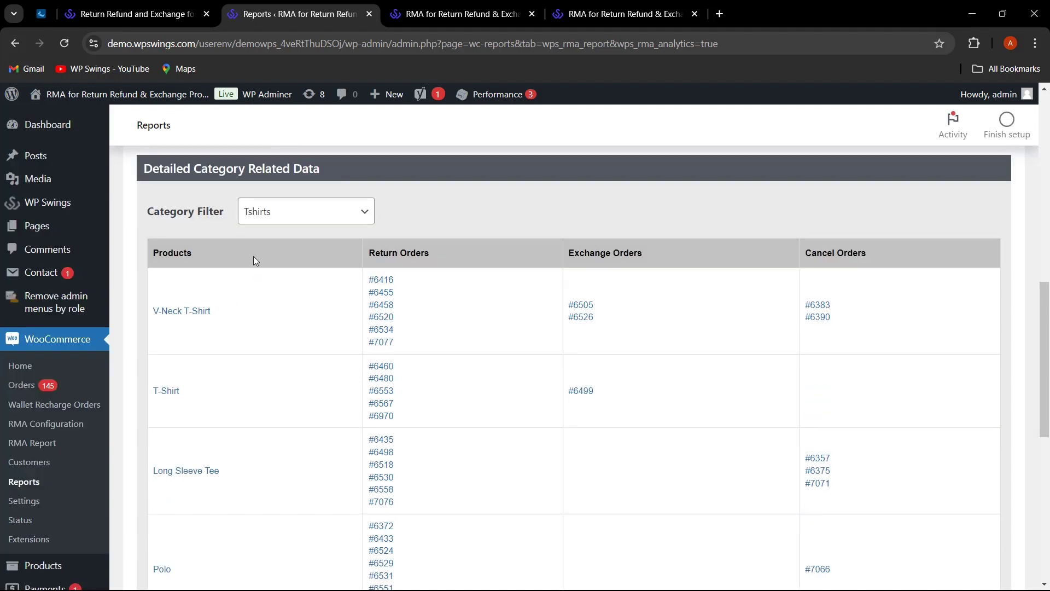
scroll(257, 249, "down", 1)
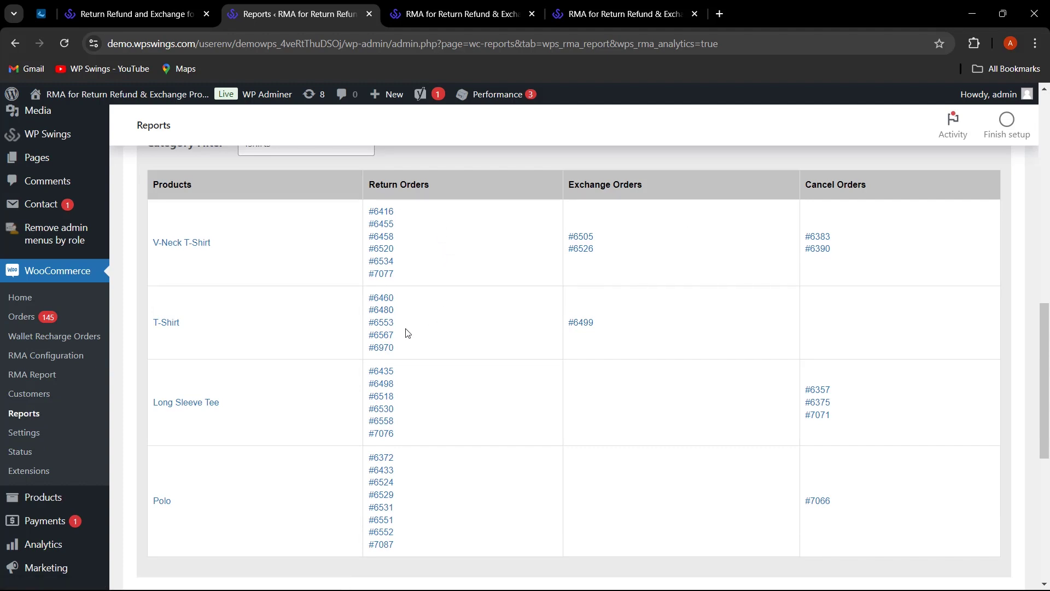
scroll(405, 333, "up", 1)
- Filter the detailed category data to Clothing and review its product orders and the user related data search
left_click(311, 220)
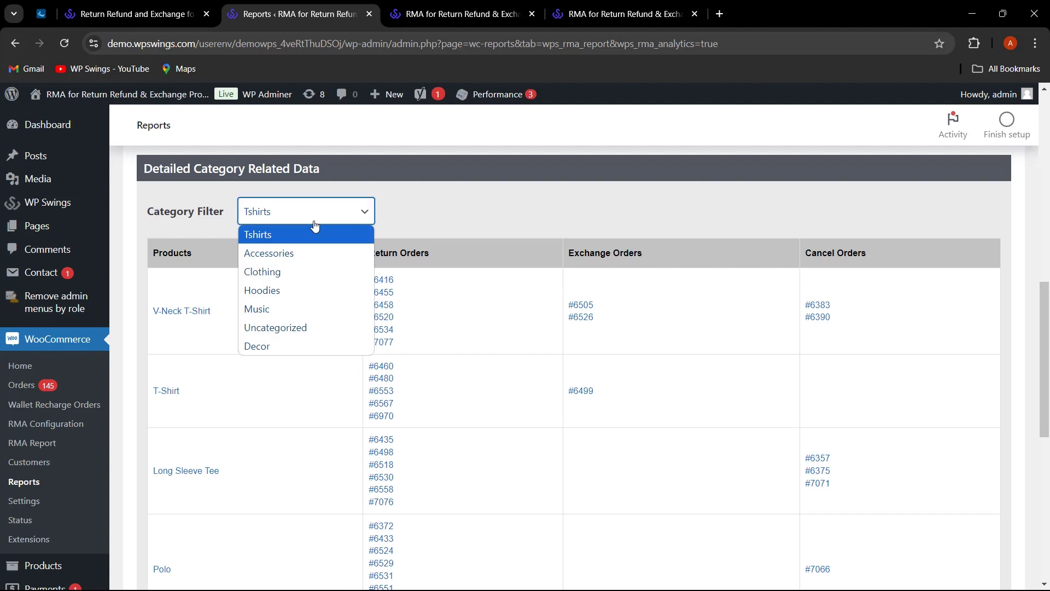
left_click(300, 273)
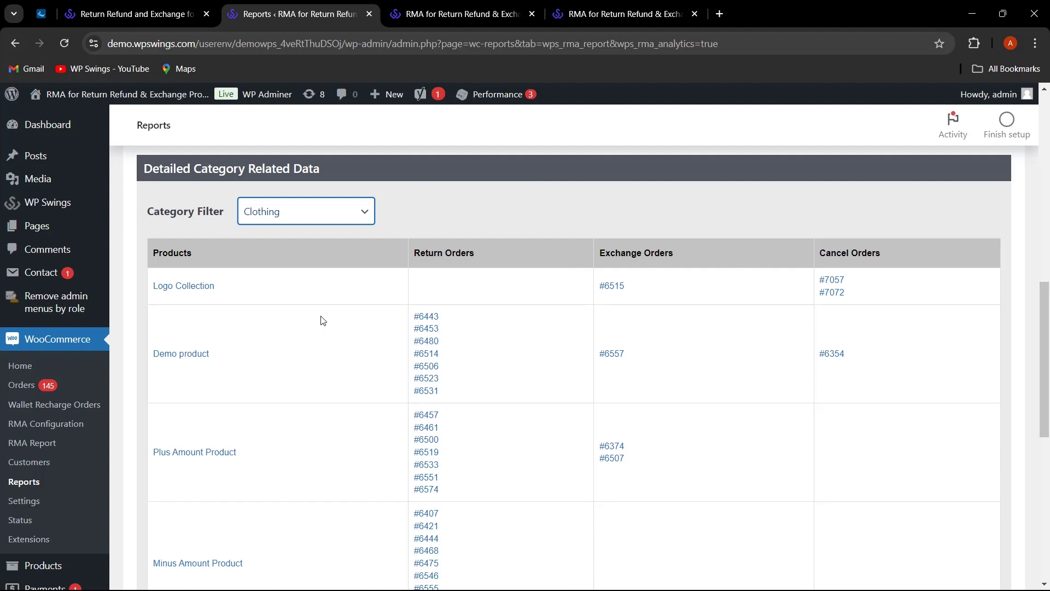
scroll(471, 351, "down", 5)
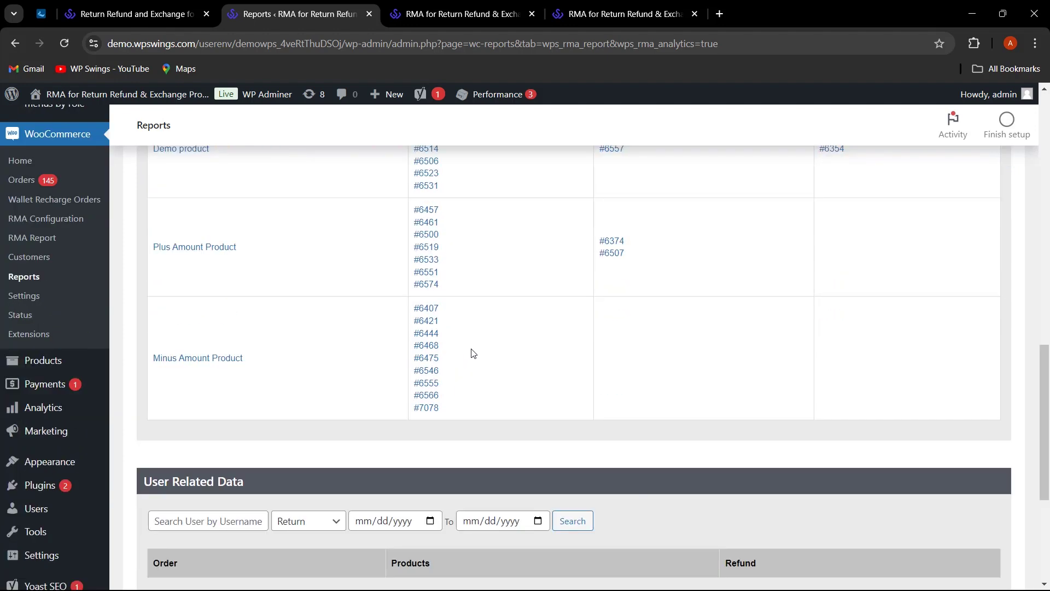
scroll(517, 365, "down", 3)
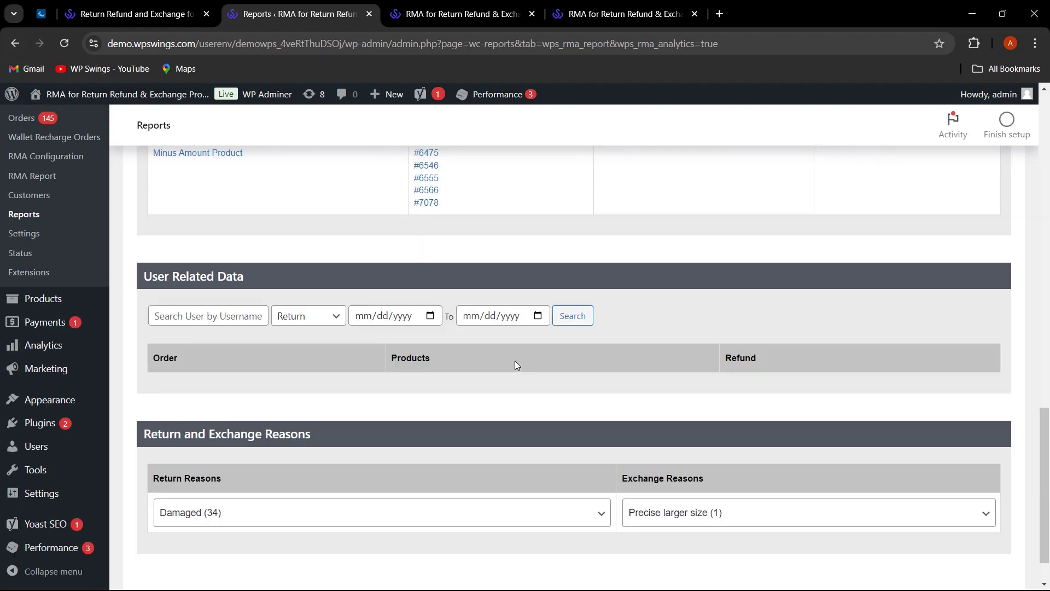
scroll(517, 365, "down", 2)
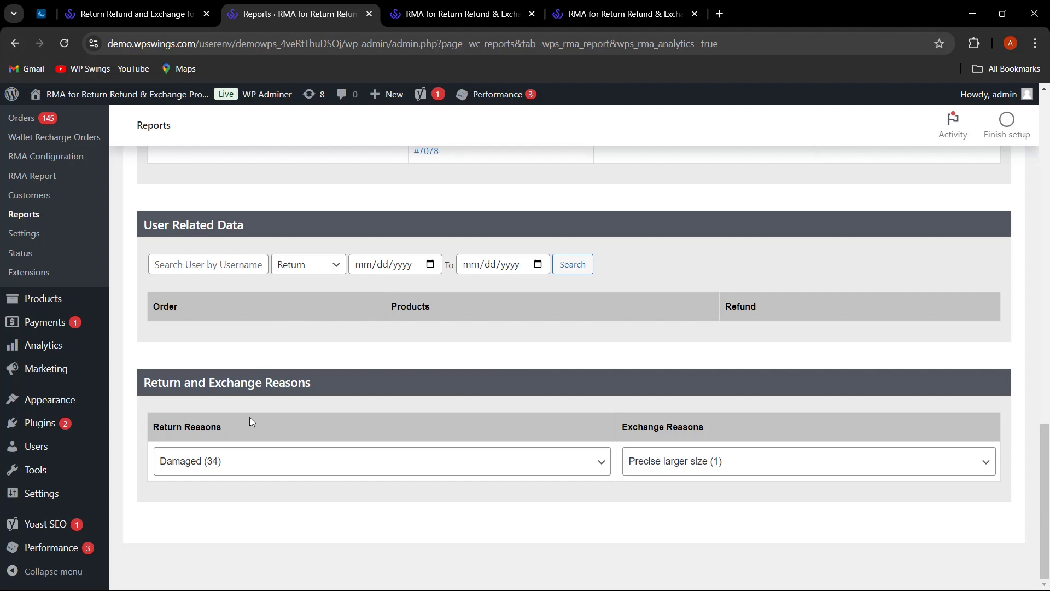
- Select the return reason "Size fit issue" and the exchange reason "Incorrect product" in the Return and Exchange Reasons lists
left_click(277, 469)
left_click(319, 493)
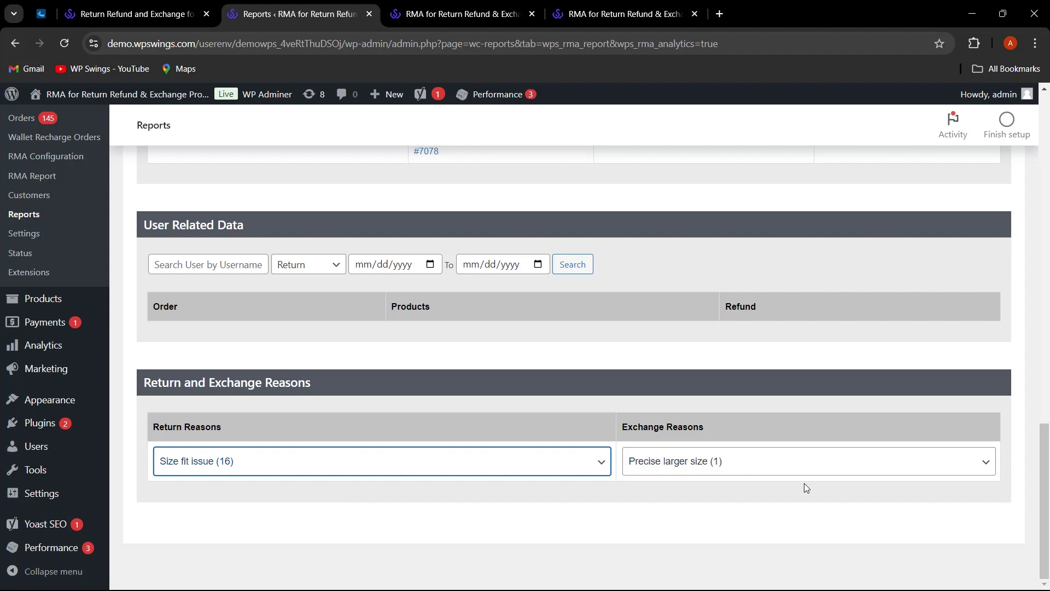
left_click(865, 472)
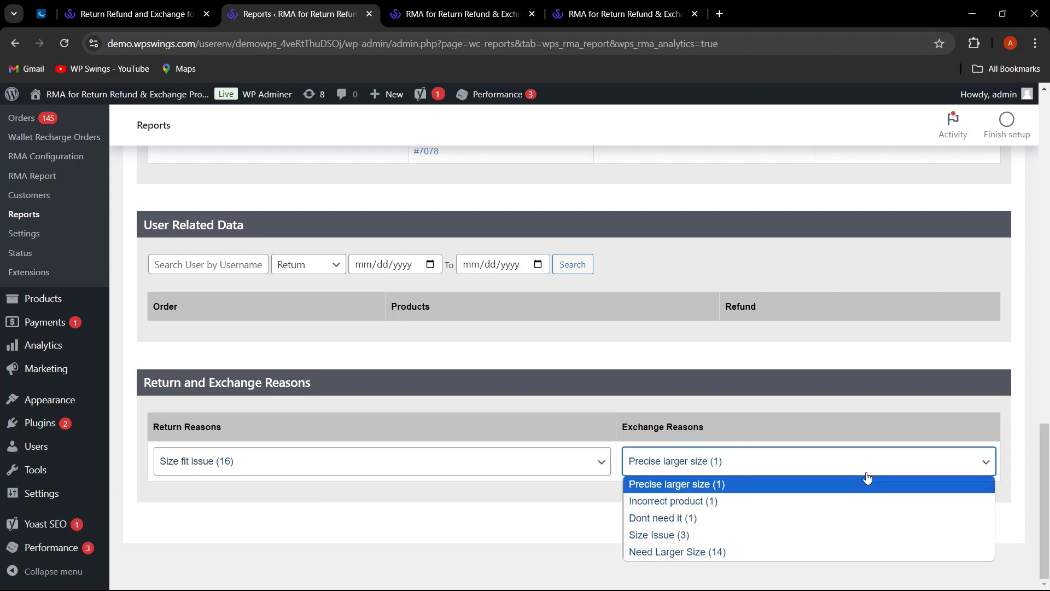
left_click(708, 502)
scroll(571, 509, "up", 20)
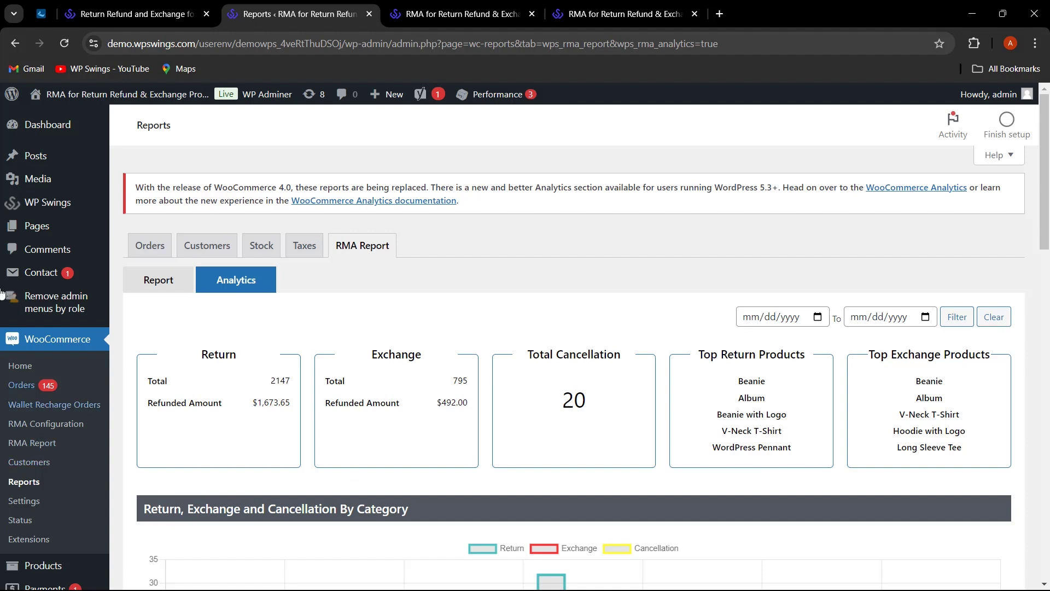
- Set the template to Clean Slate in the plugin's Refund settings, save, and reload the storefront refund request form
left_click(142, 20)
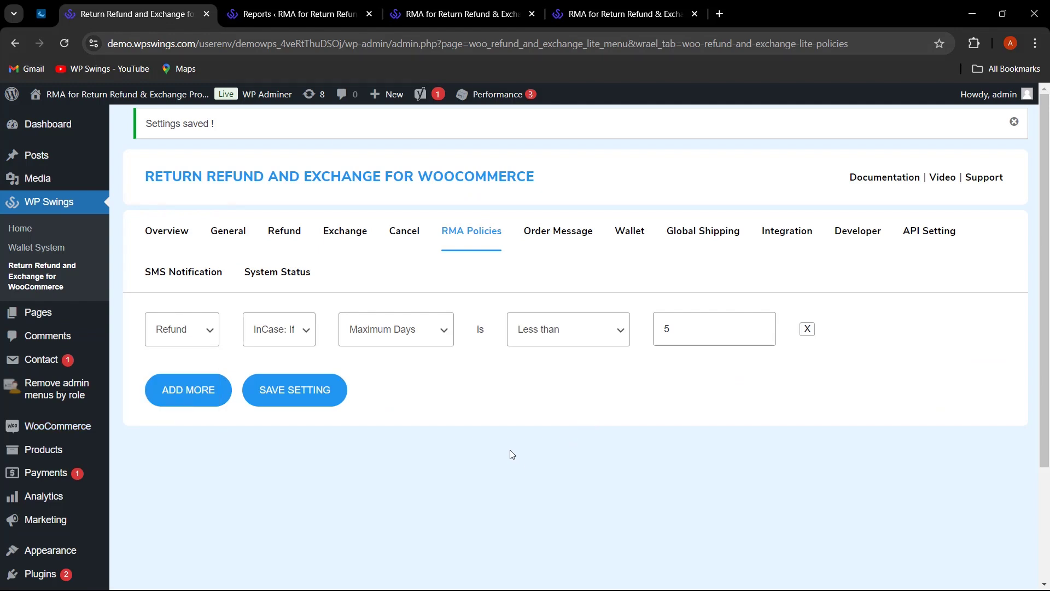
left_click(284, 231)
scroll(499, 429, "down", 3)
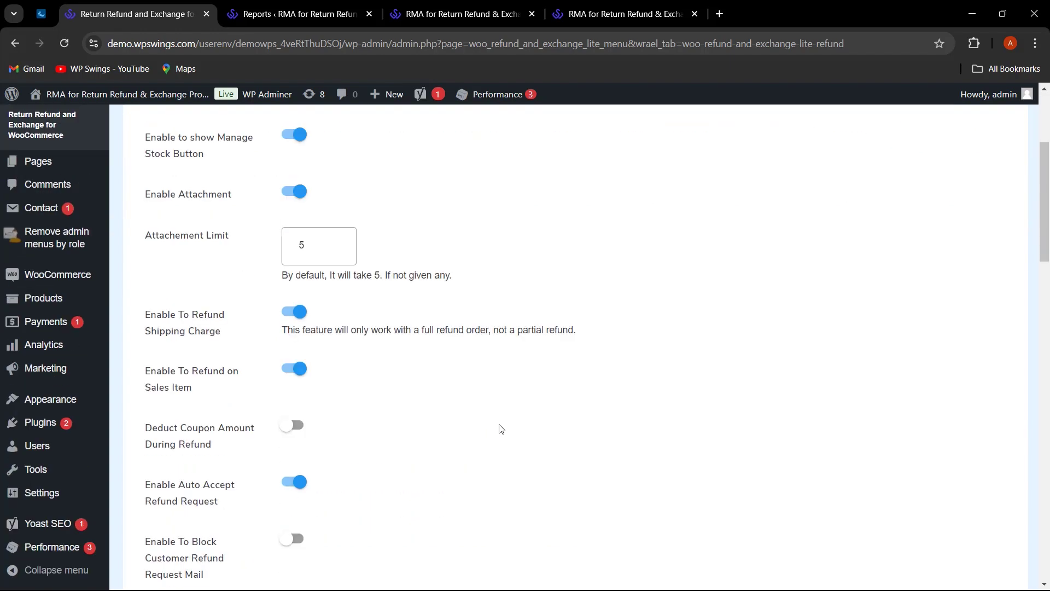
scroll(499, 429, "down", 6)
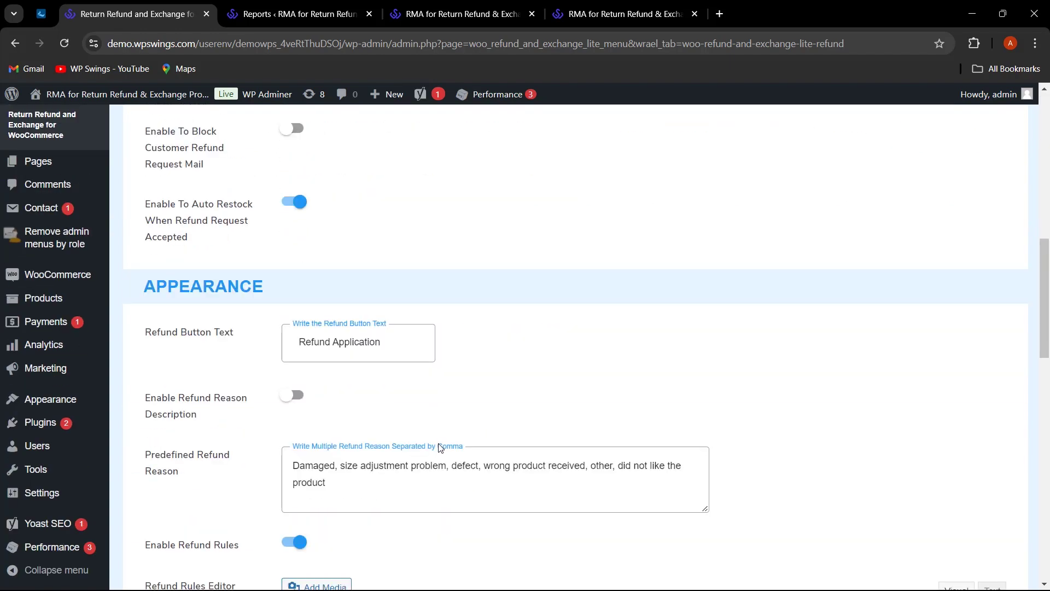
scroll(441, 448, "down", 10)
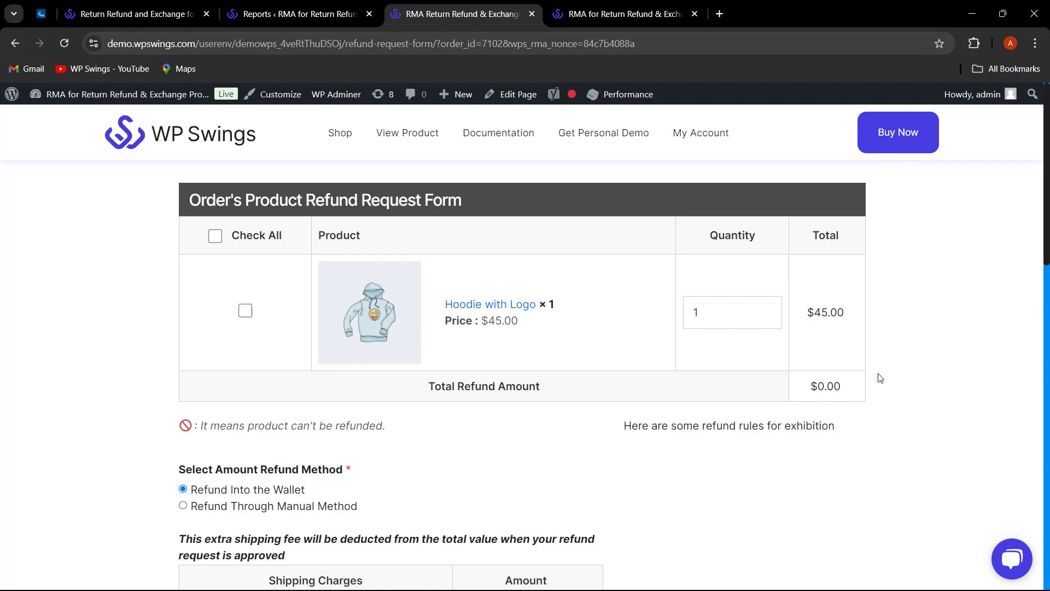
left_click(158, 6)
left_click(286, 387)
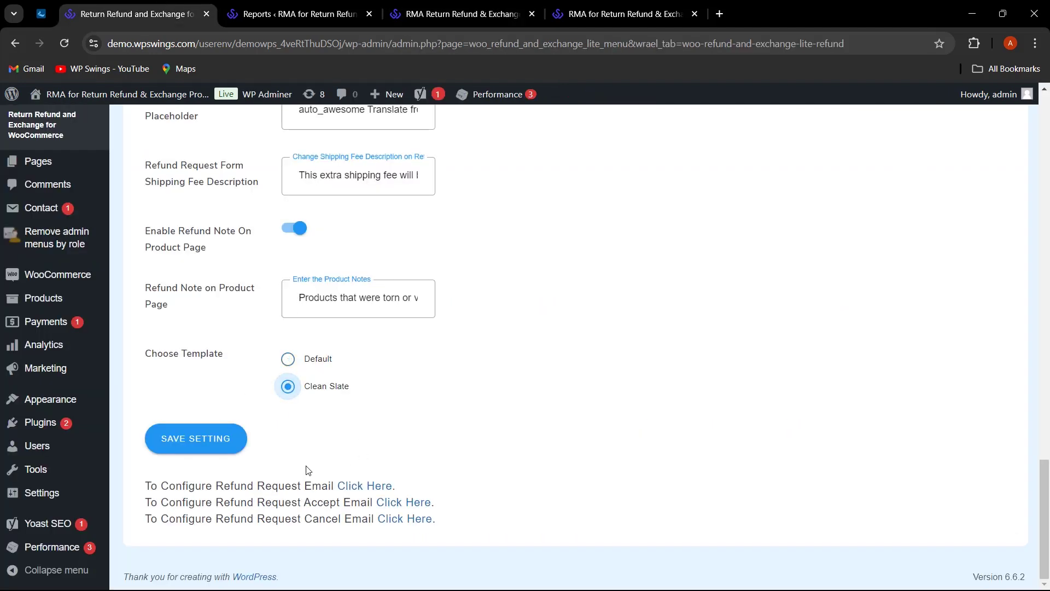
left_click(222, 439)
left_click(459, 14)
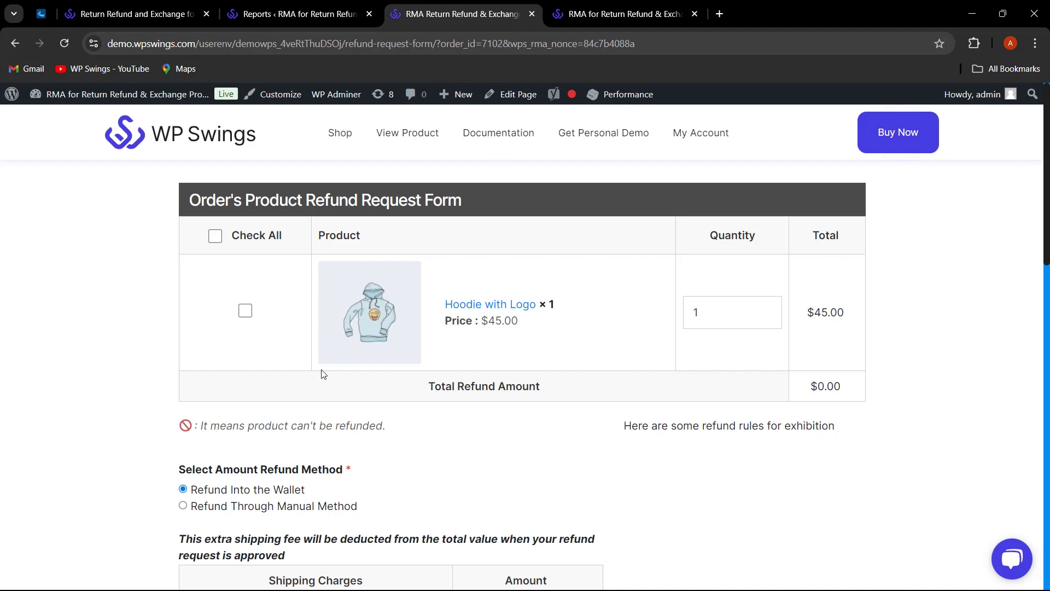
key("F5")
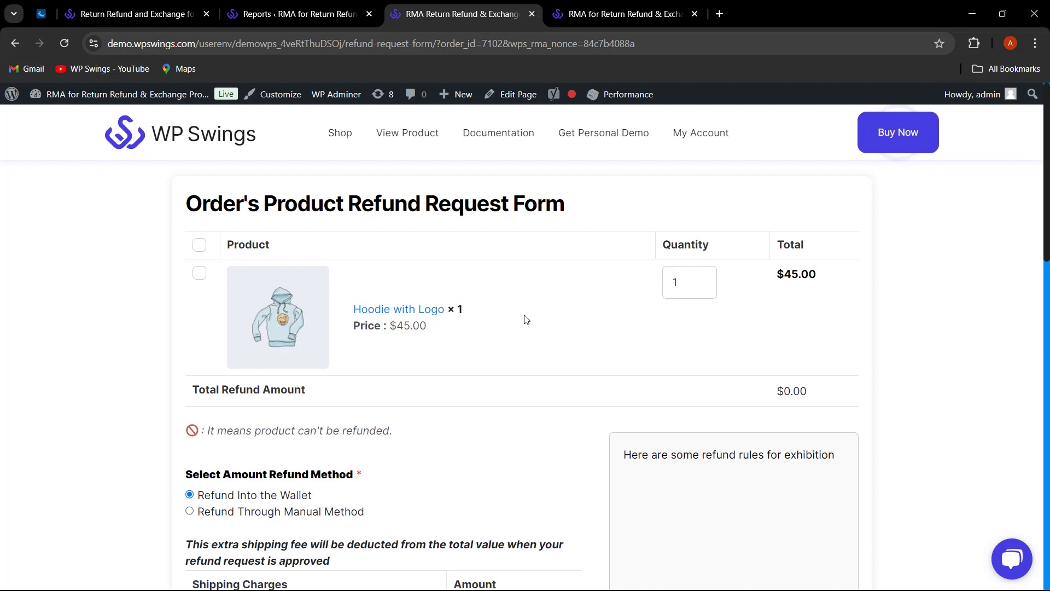
- Open the plugin's SMS Notification settings and examine the enable option and the Twilio connection fields
key("ctrl+2")
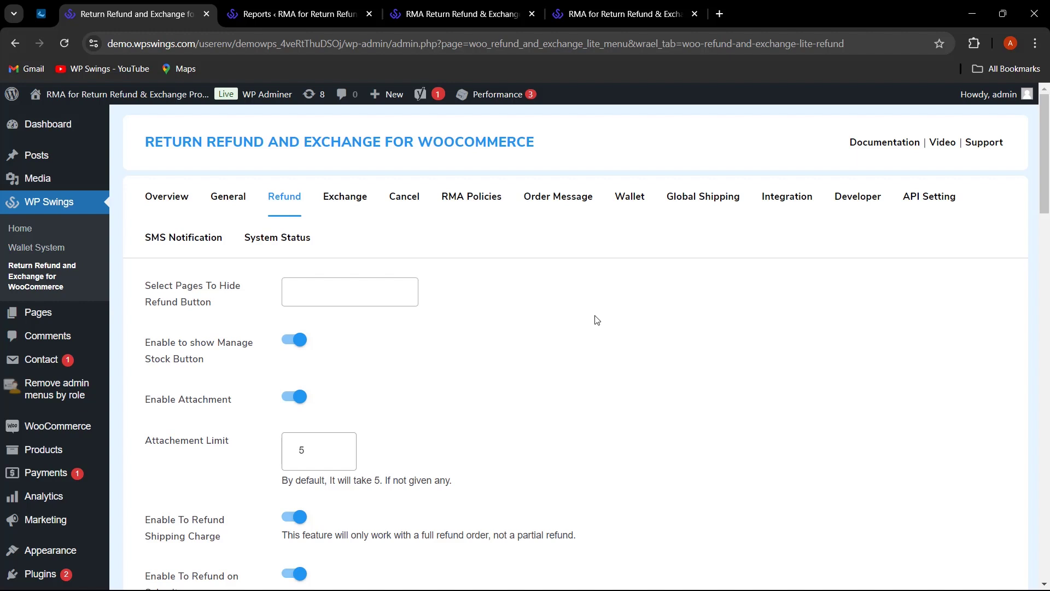
left_click(189, 243)
scroll(520, 418, "down", 2)
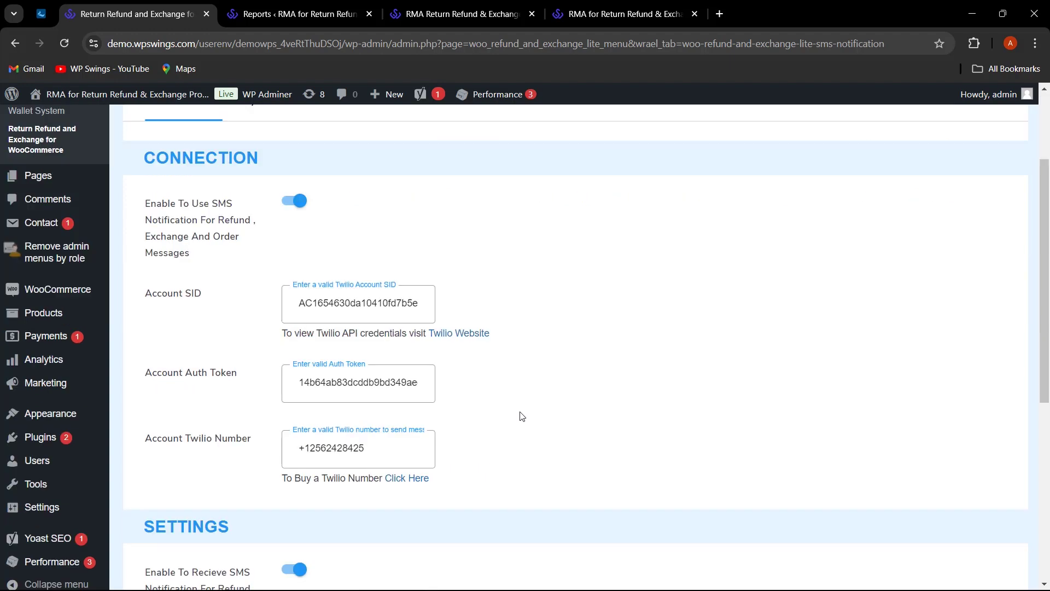
scroll(526, 414, "up", 2)
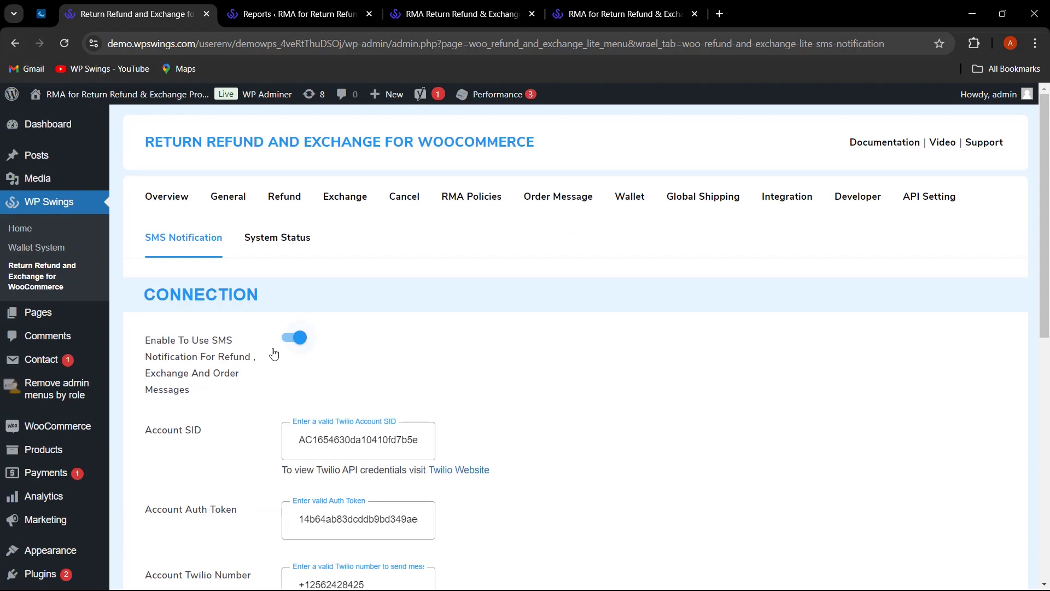
scroll(446, 375, "down", 3)
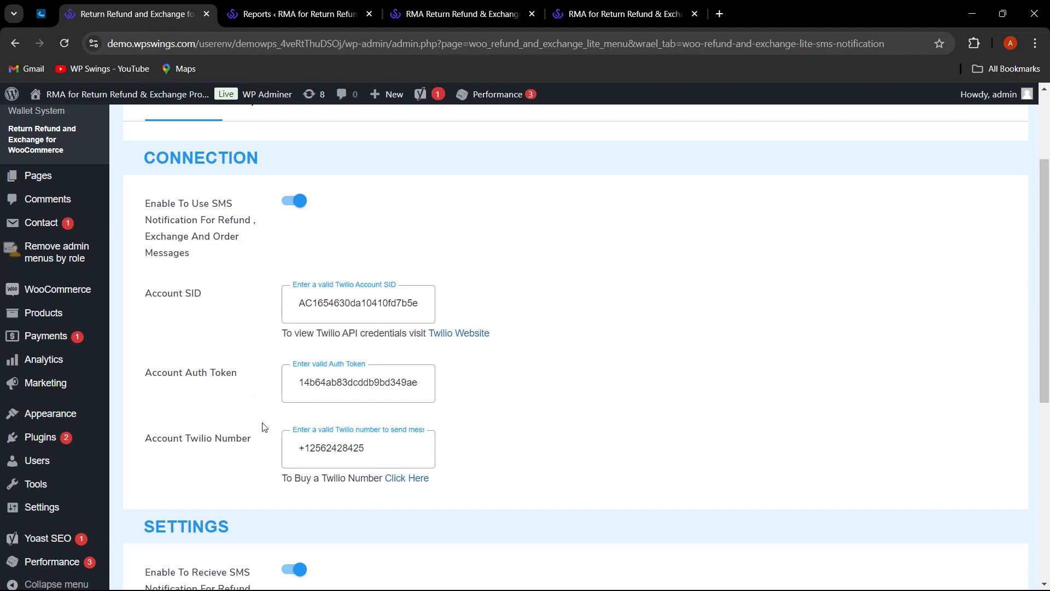
- Examine the SMS receiving option, the site owner's phone number field and the option to send SMS to customers
scroll(488, 405, "down", 5)
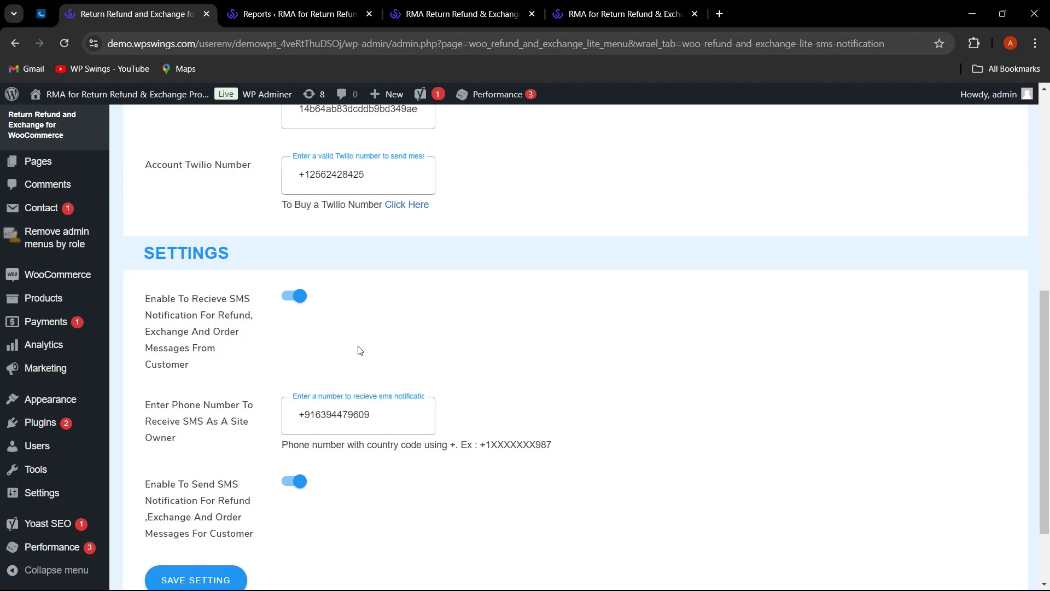
left_click(376, 417)
left_click_drag(379, 417, 288, 418)
left_click(475, 345)
scroll(458, 270, "down", 2)
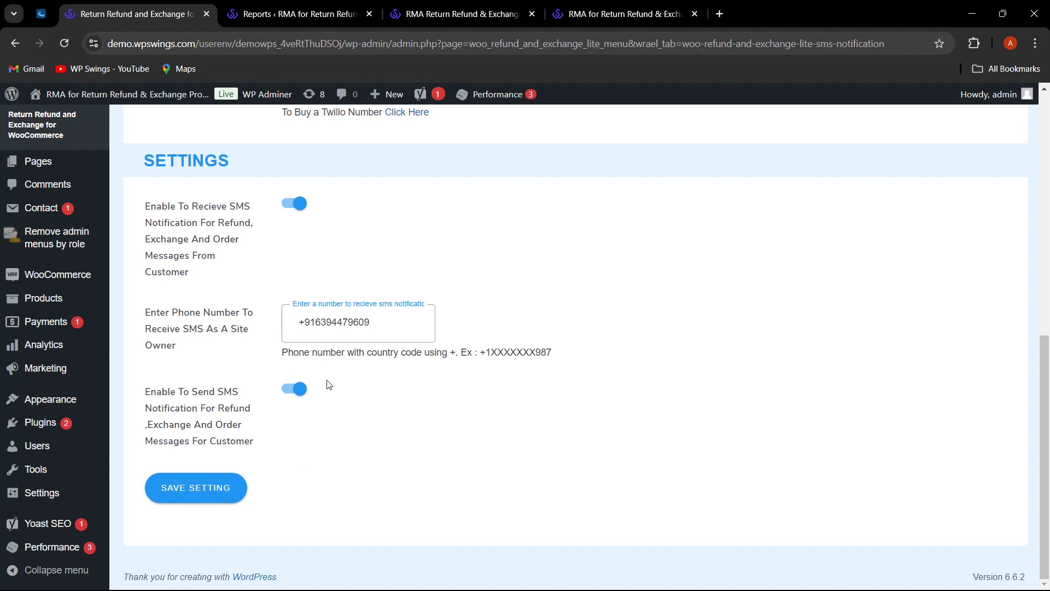
- View the refund form's SMS update field, and disable and save the option to send SMS notifications to customers
key("ctrl+3")
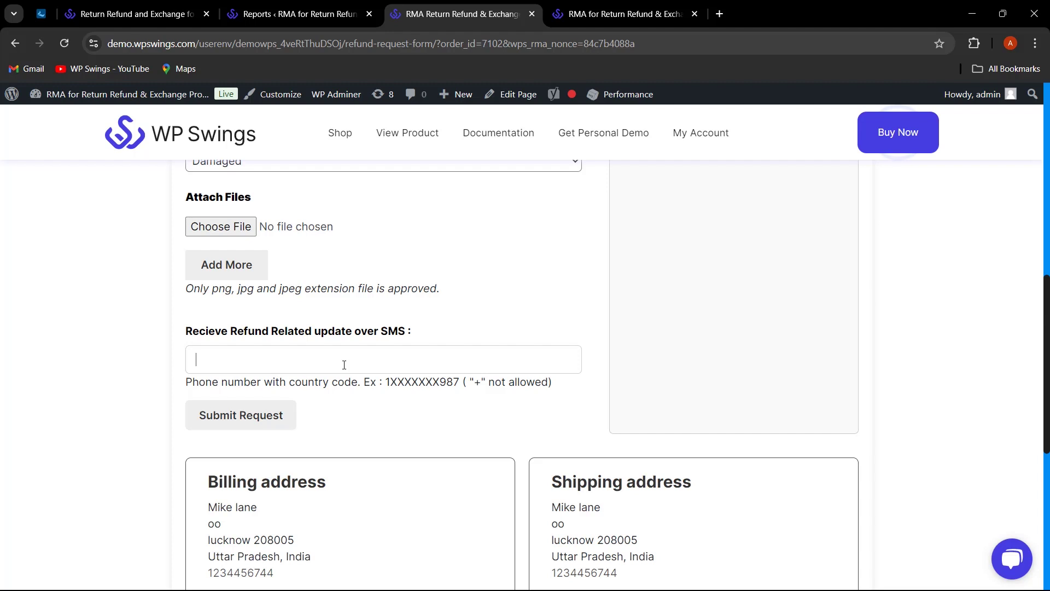
left_click(344, 365)
left_click(146, 16)
left_click(292, 388)
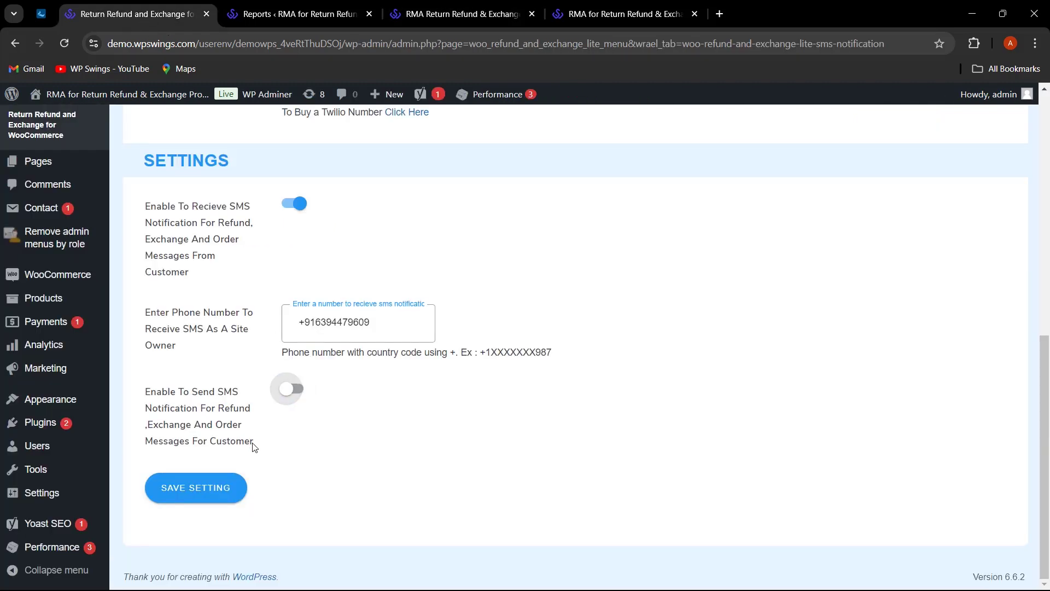
left_click(215, 497)
- Reload the storefront refund request form and check the area around its submit option for the SMS update field
left_click(461, 14)
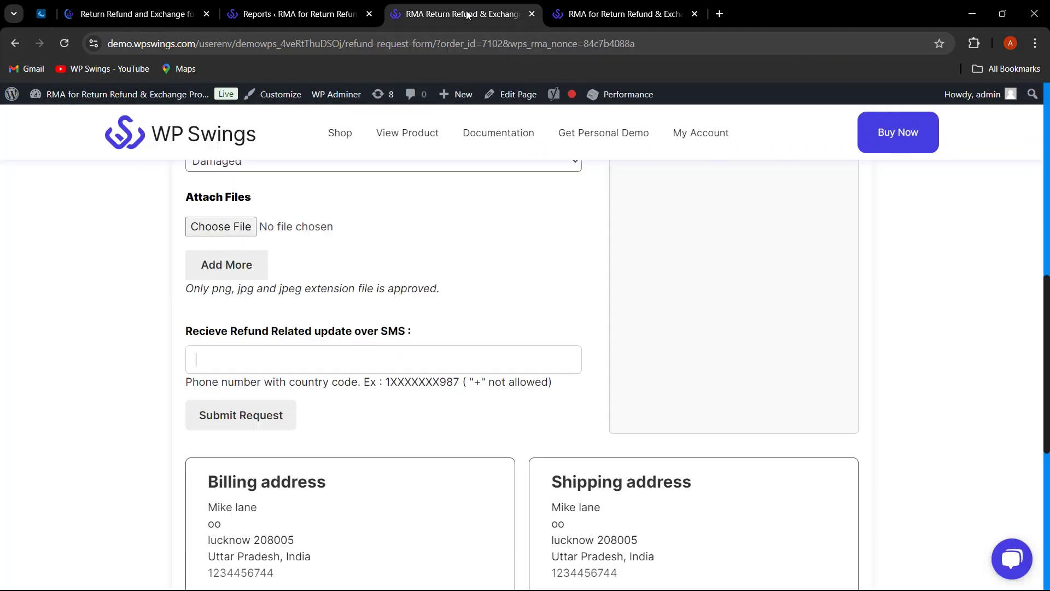
scroll(566, 310, "up", 4)
scroll(560, 309, "down", 1)
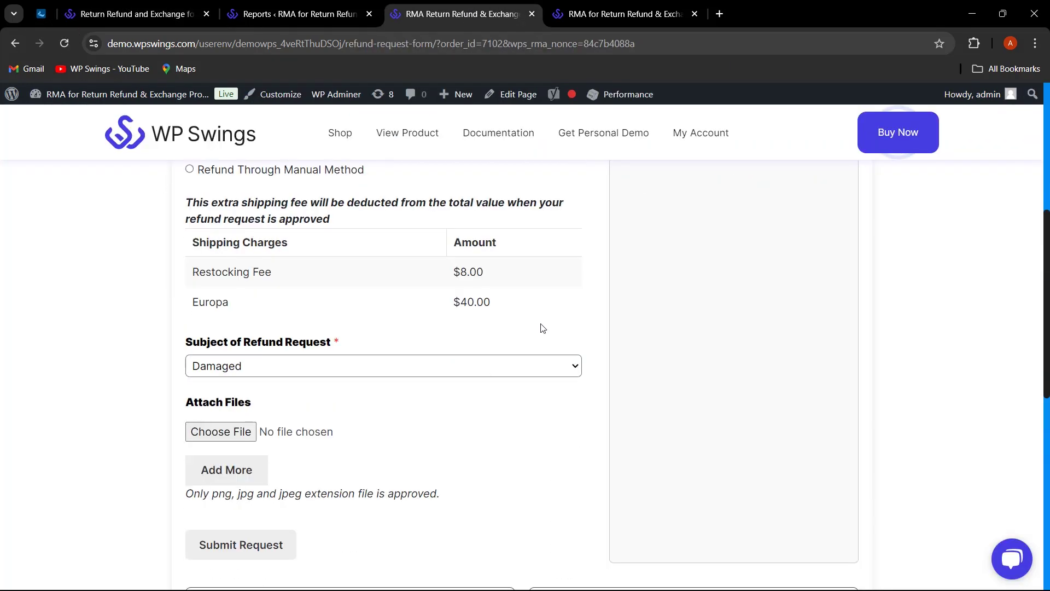
scroll(540, 327, "down", 3)
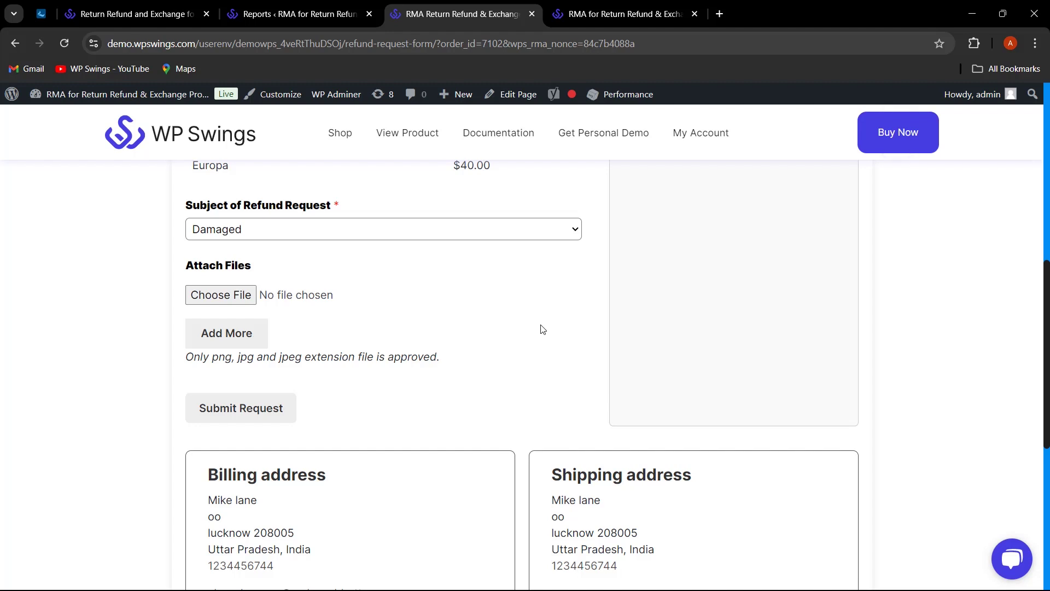
- Turn the option to send refund, exchange and order SMS messages to customers back on in the SMS Notification settings
left_click(202, 6)
scroll(378, 484, "down", 10)
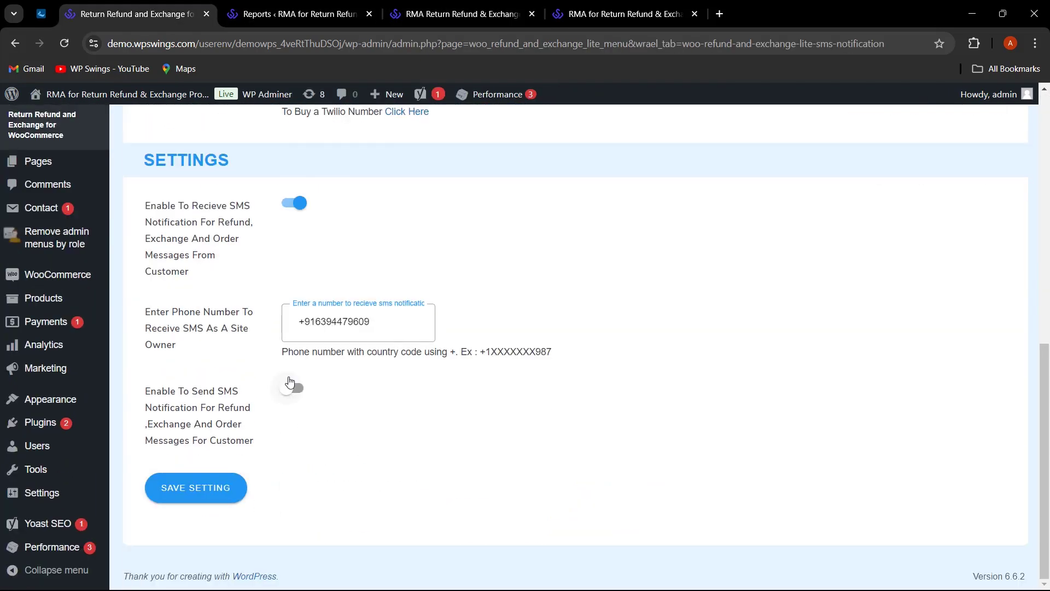
left_click(295, 389)
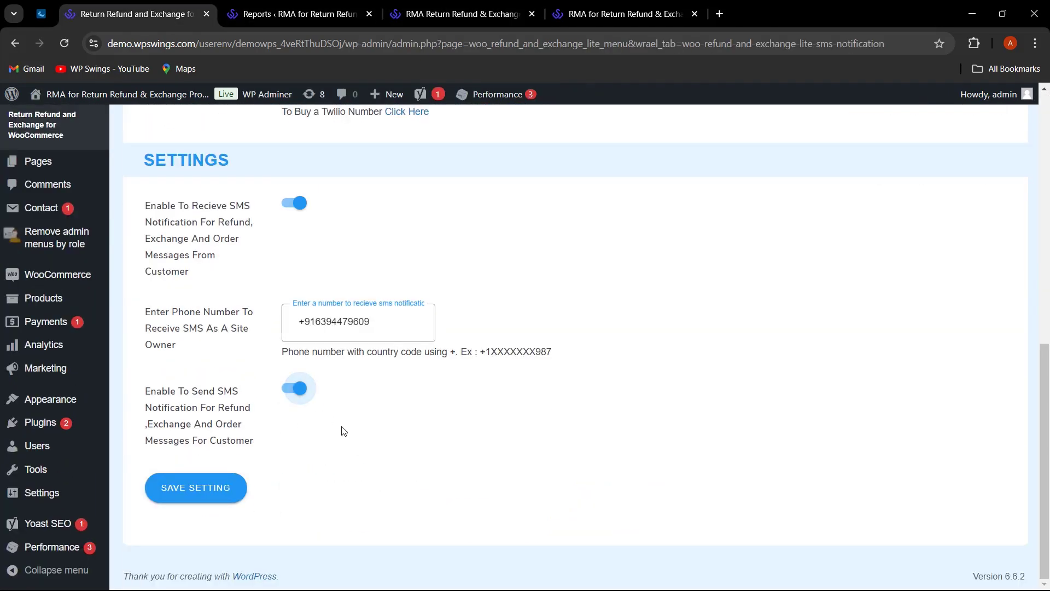
- Examine the Twilio connection fields in the SMS Notification settings and the options in the plugin's Refund settings
scroll(344, 431, "up", 9)
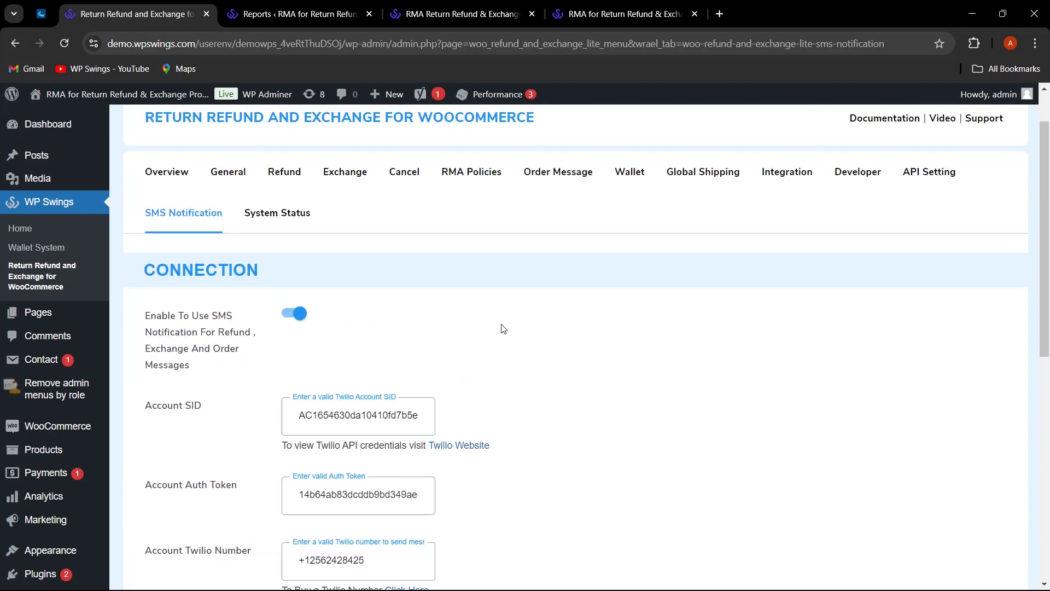
scroll(503, 329, "down", 1)
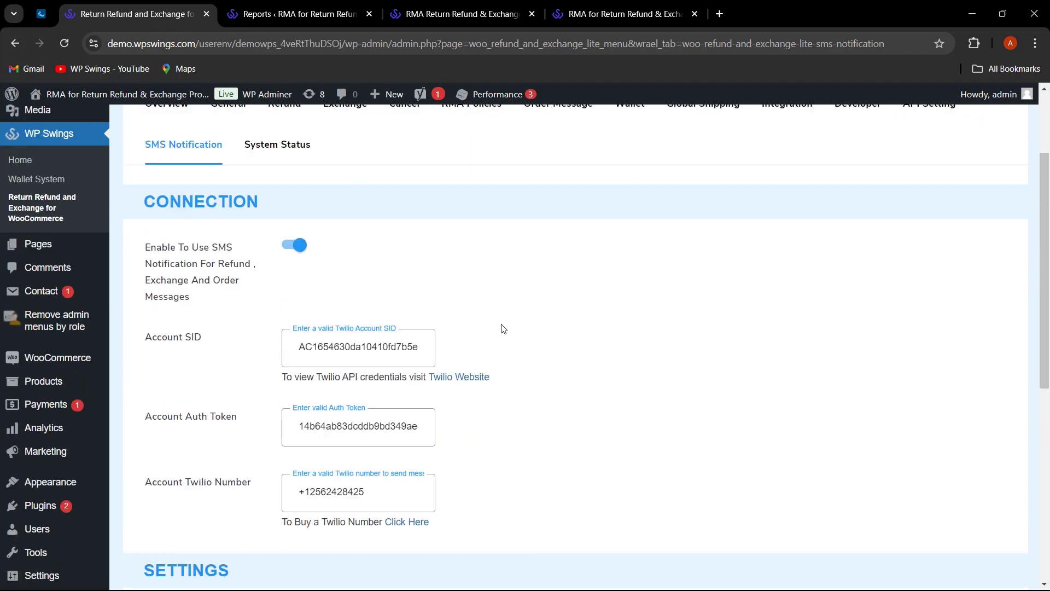
scroll(504, 329, "down", 1)
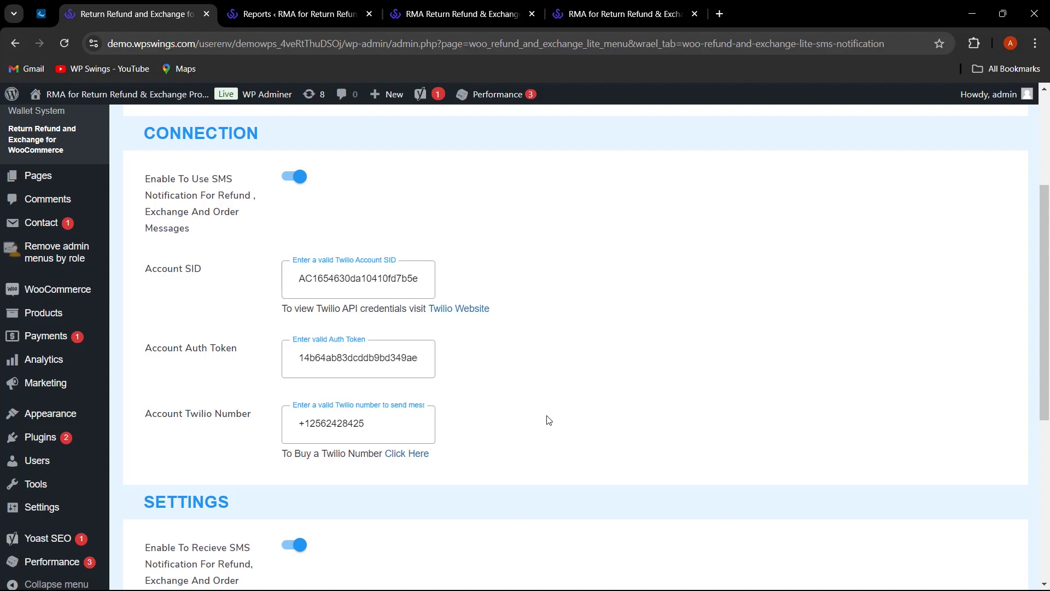
scroll(572, 405, "down", 1)
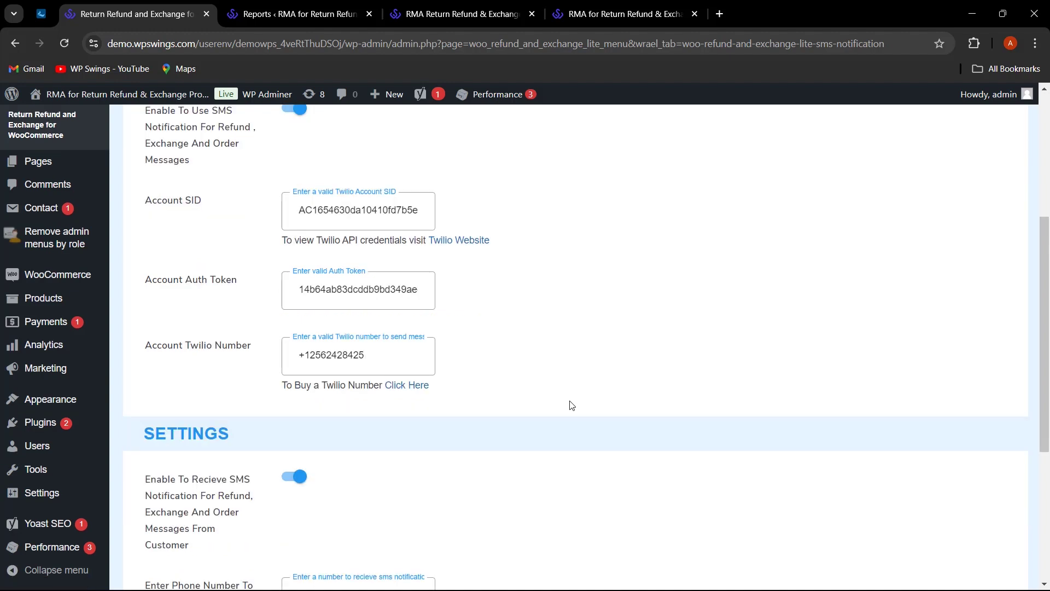
scroll(571, 405, "up", 4)
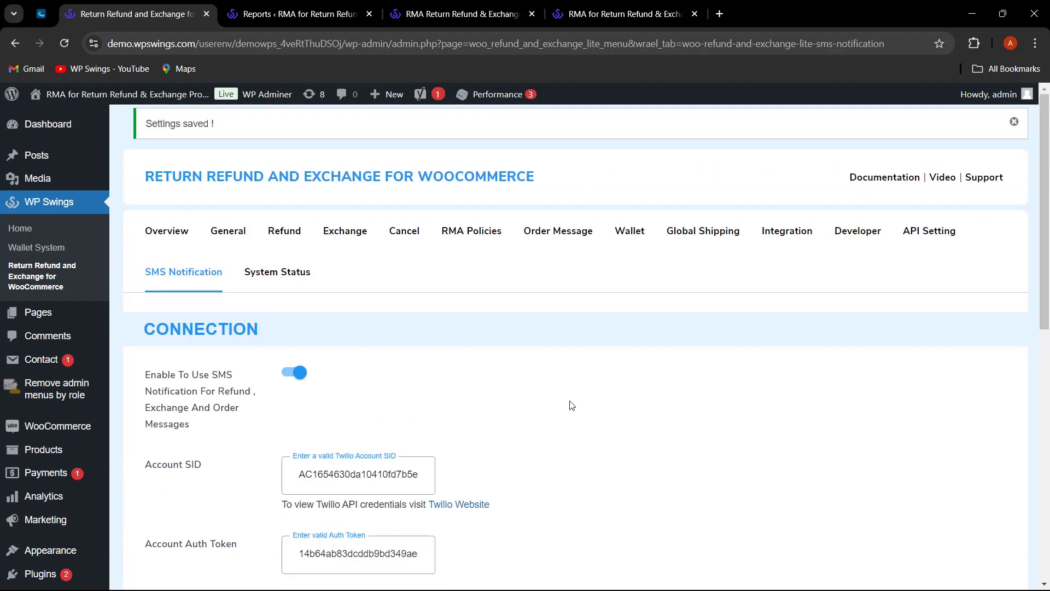
left_click(290, 232)
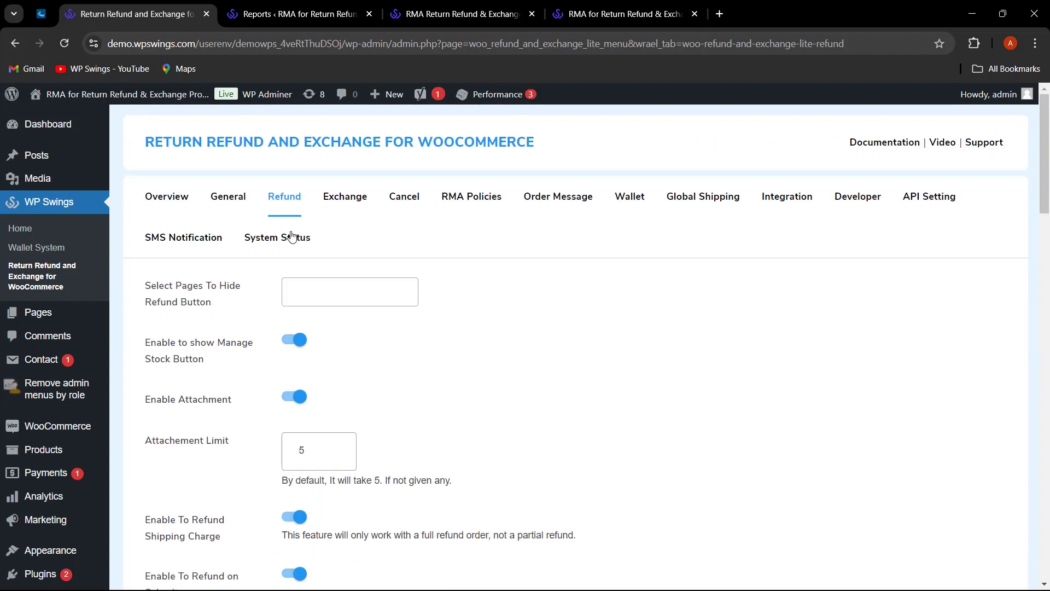
scroll(403, 359, "down", 4)
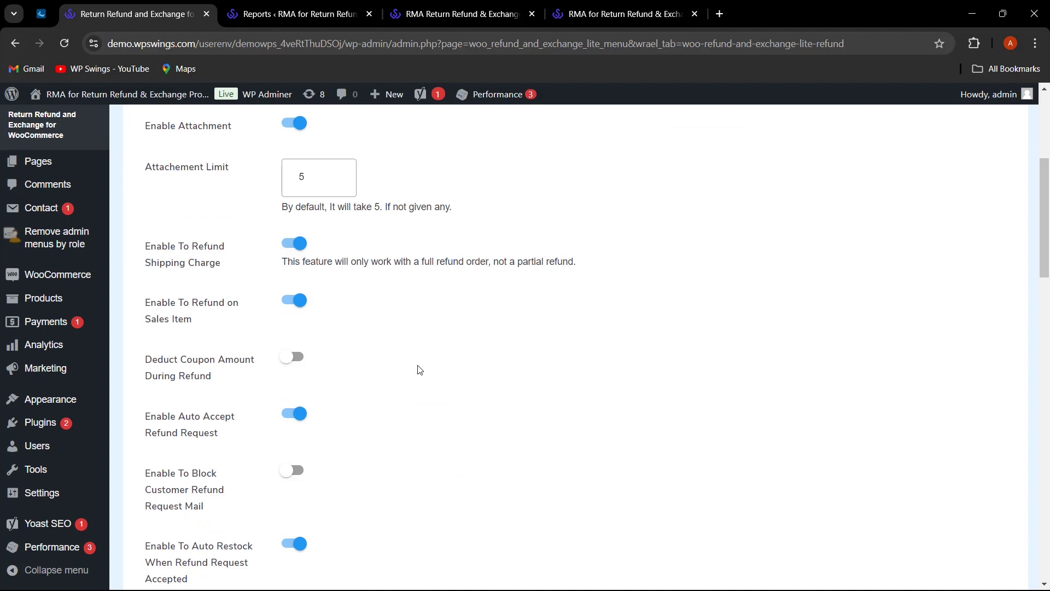
left_click(186, 236)
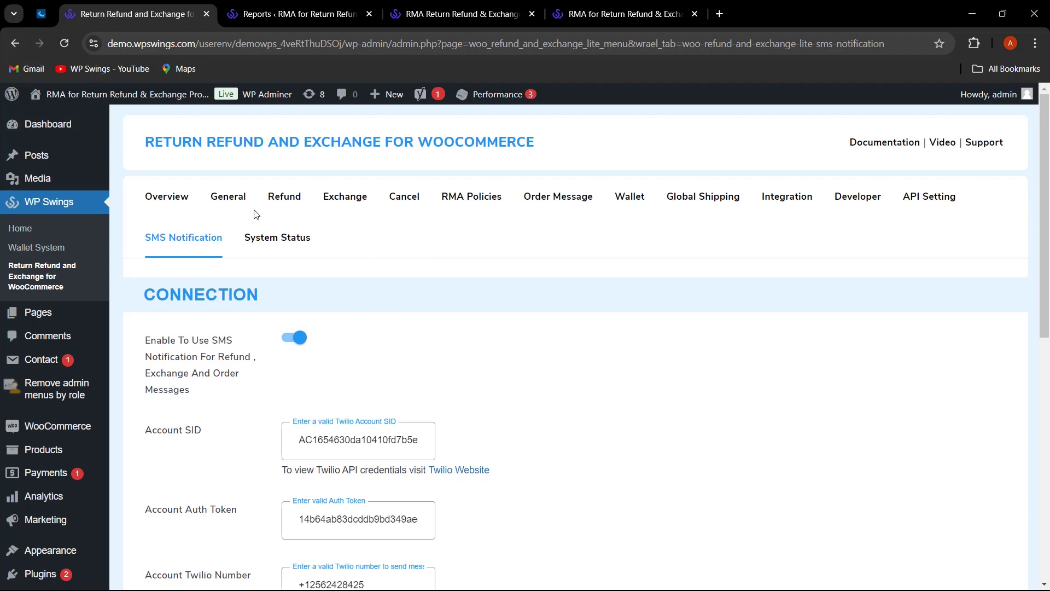
- Enable the time based policy for refund, exchange and cancellation in the General settings, and view the storefront refund form
left_click(239, 204)
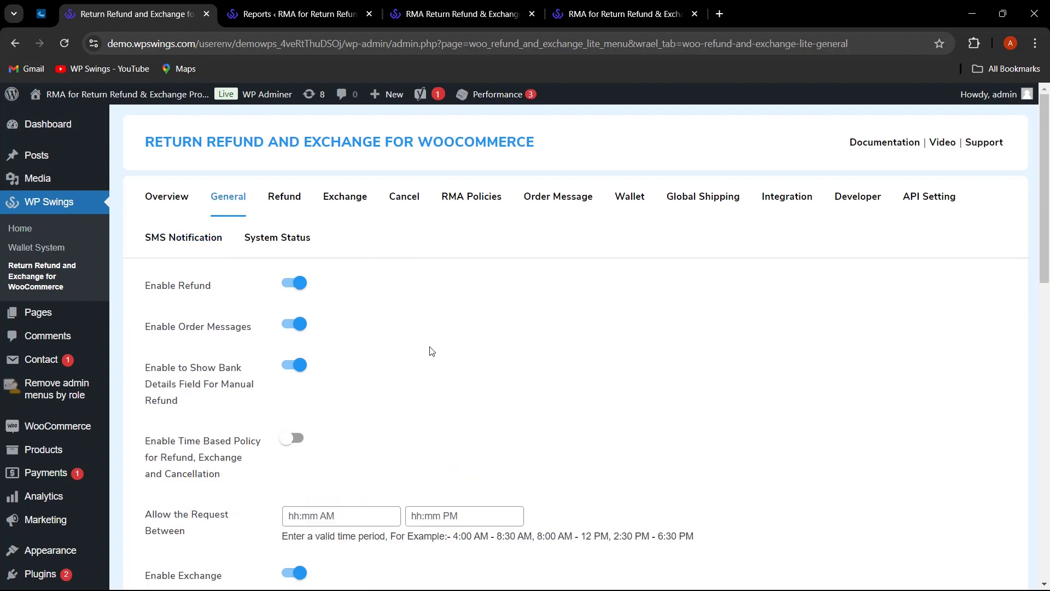
scroll(428, 352, "down", 4)
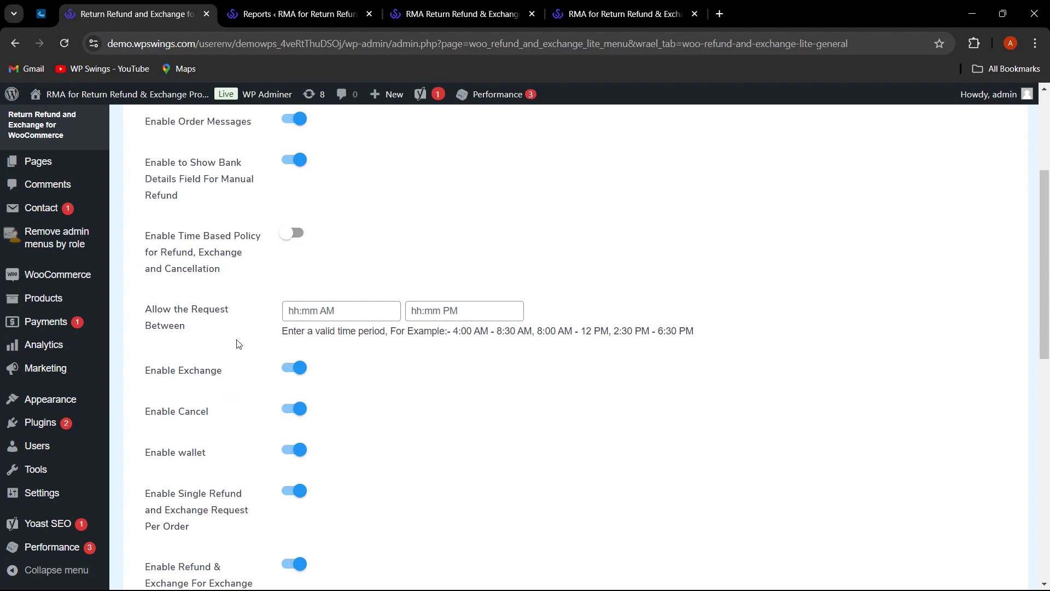
left_click(300, 237)
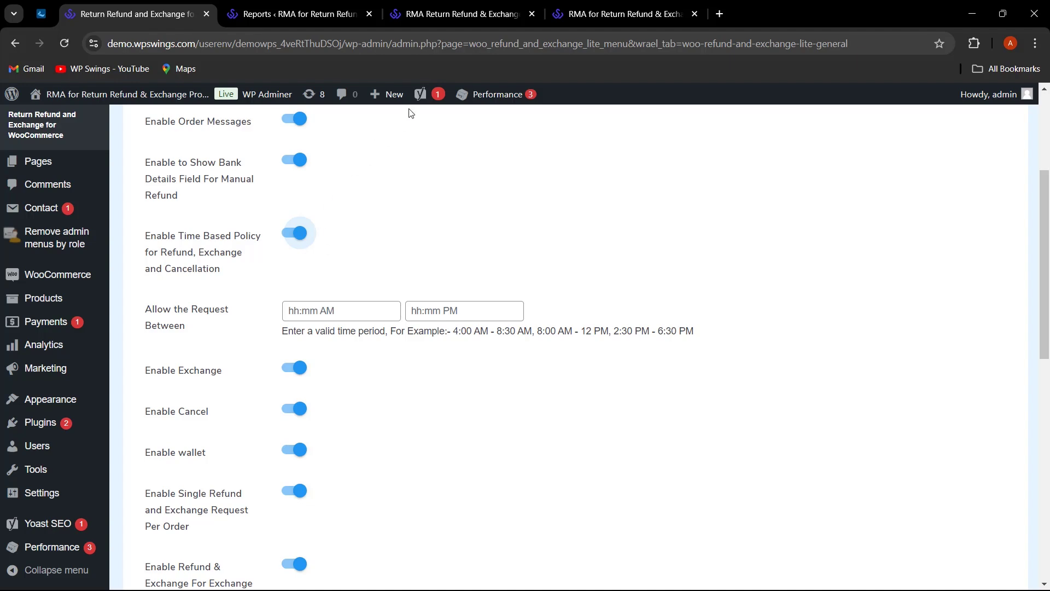
left_click(460, 15)
scroll(473, 332, "up", 4)
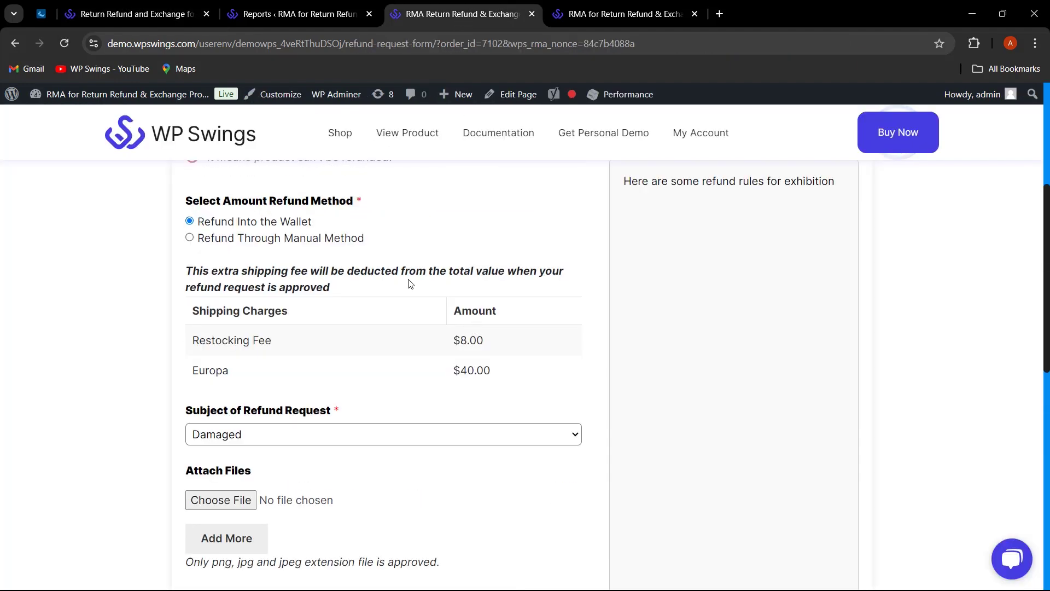
- Allow refund, exchange and cancellation requests between 02:00 AM and 09:30 AM and save the General settings
left_click(158, 12)
left_click(363, 312)
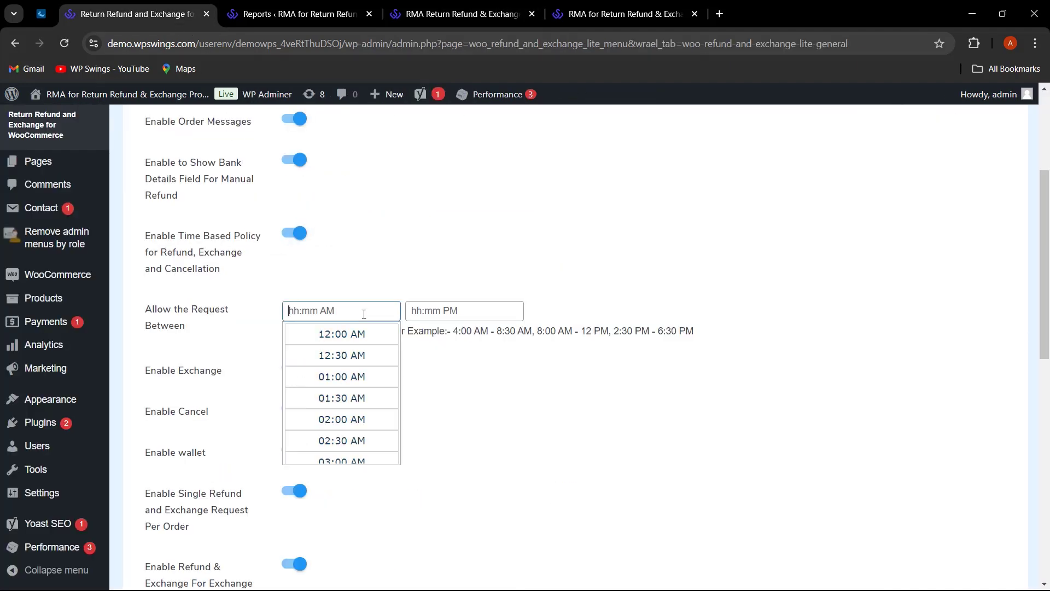
scroll(307, 350, "down", 2)
left_click(328, 352)
left_click(496, 312)
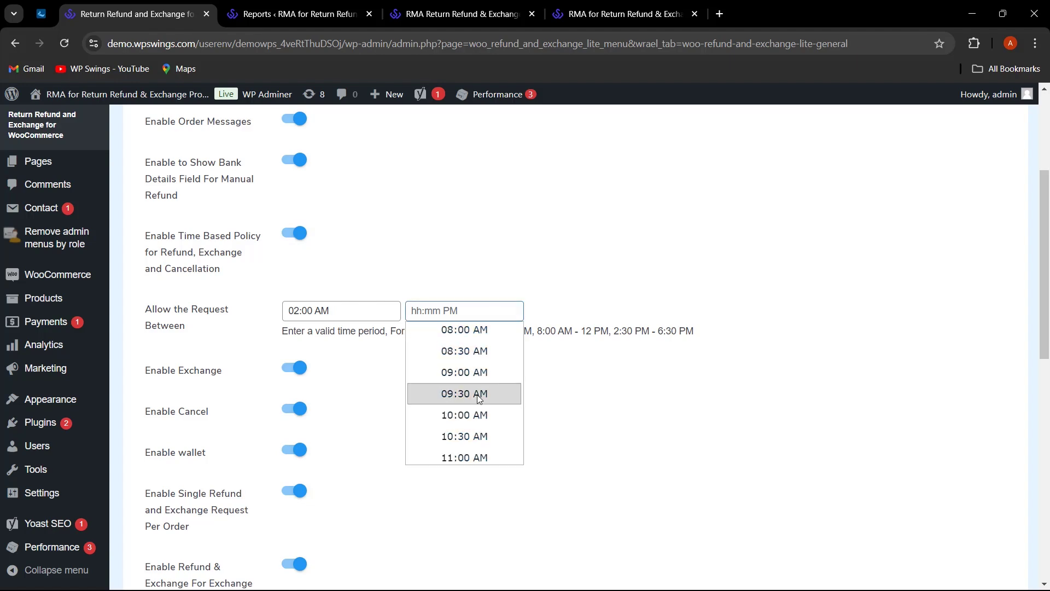
left_click(479, 395)
scroll(489, 394, "down", 10)
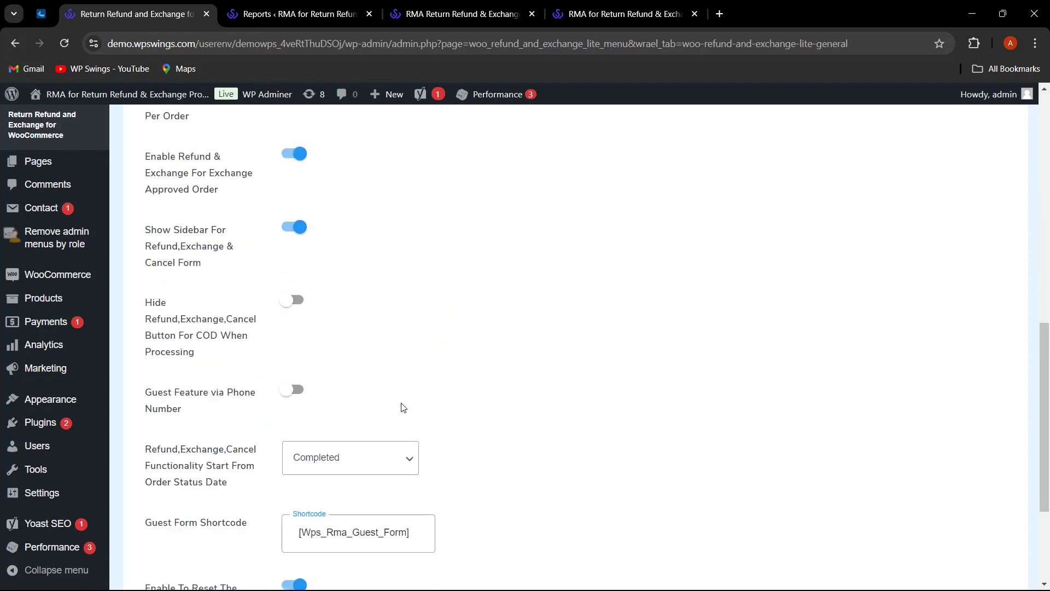
left_click(206, 487)
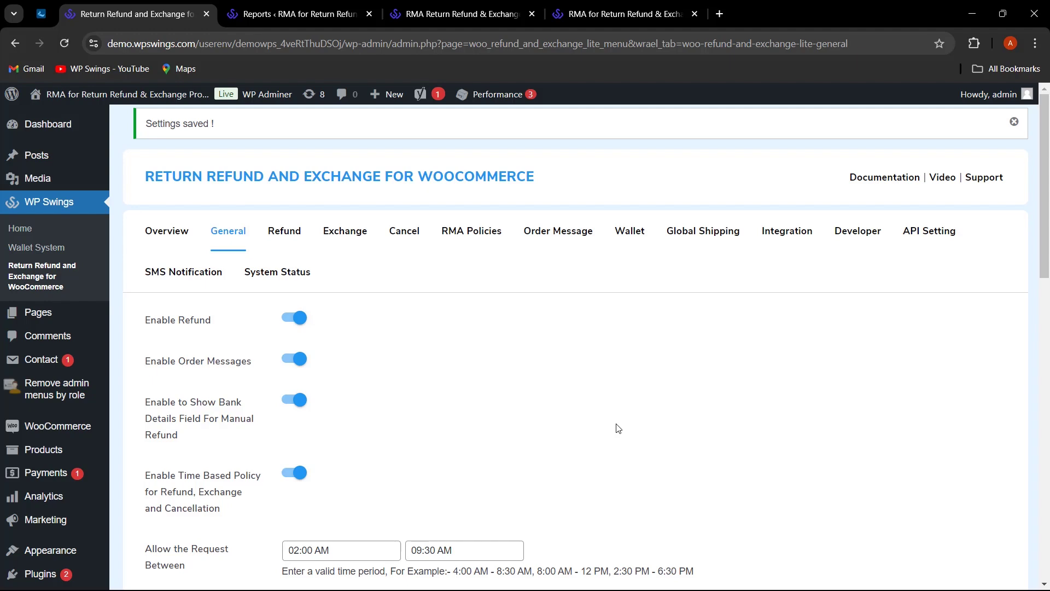
- Reload the storefront refund request form to check the time based policy, and return to the plugin's General settings
left_click(446, 13)
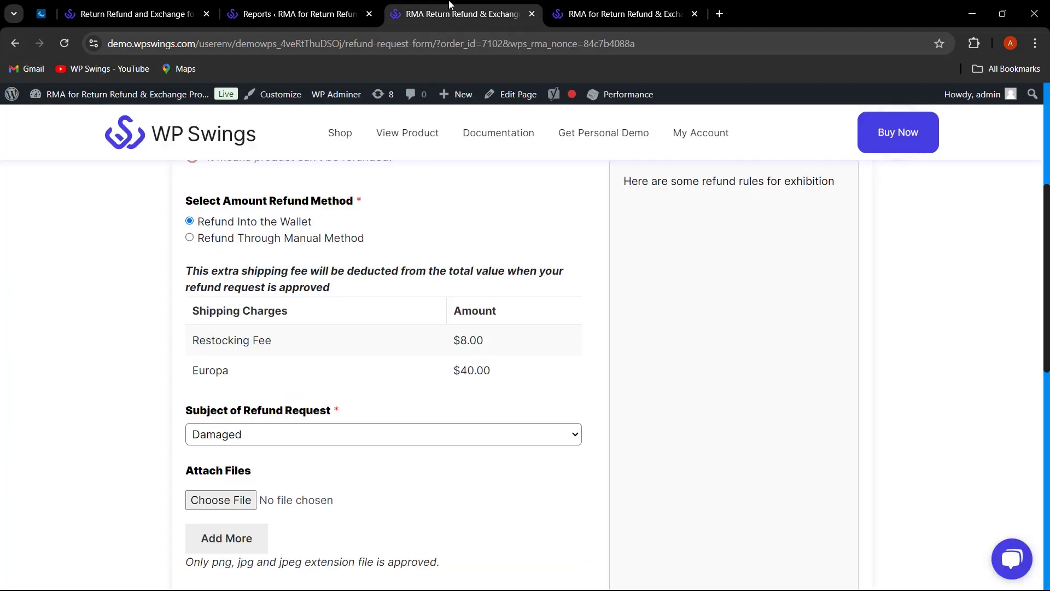
left_click(64, 43)
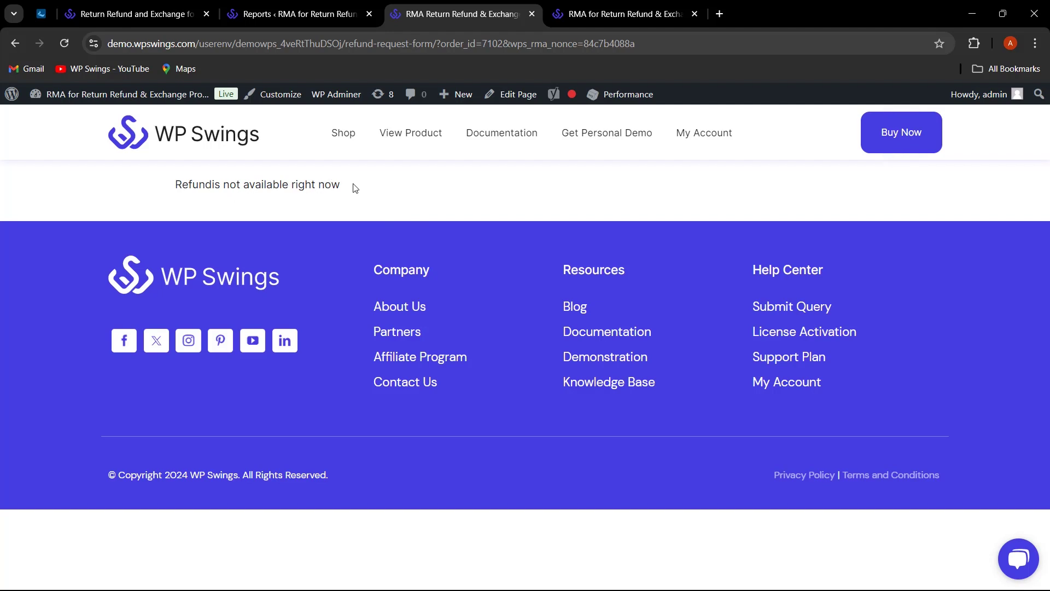
key("ctrl+2")
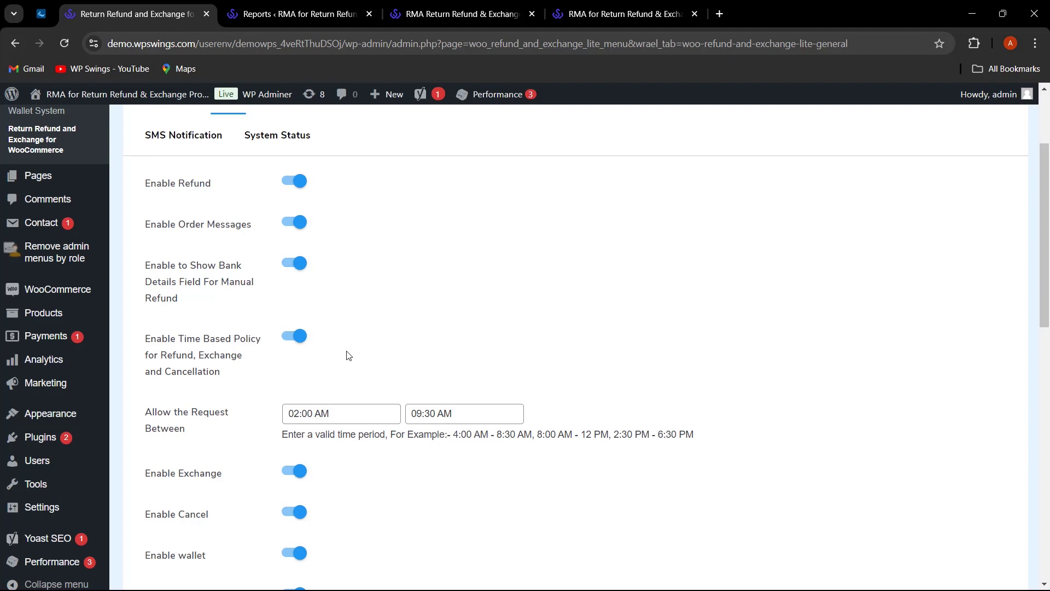
scroll(348, 356, "up", 3)
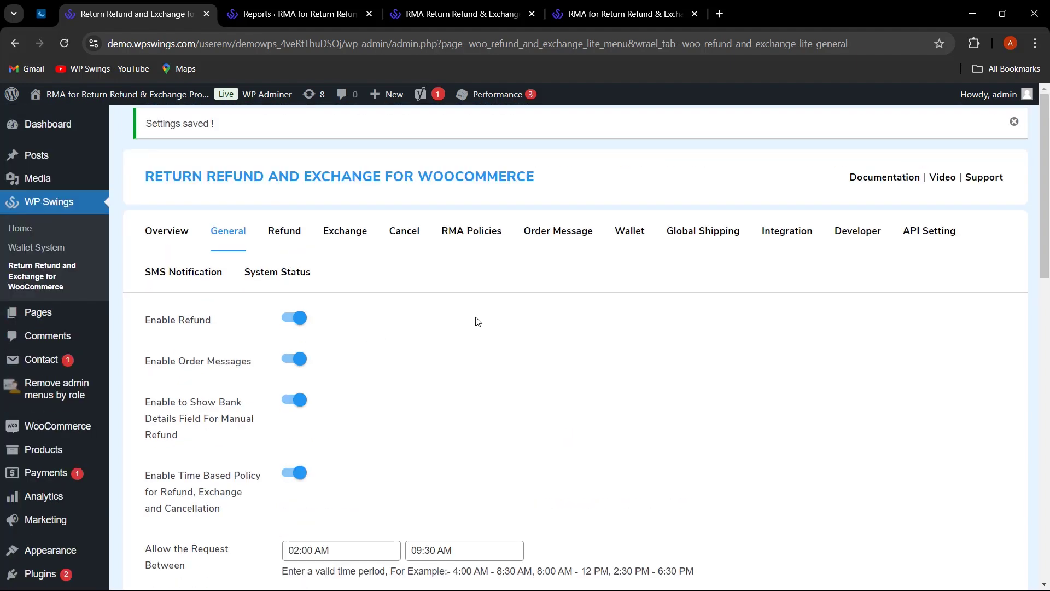